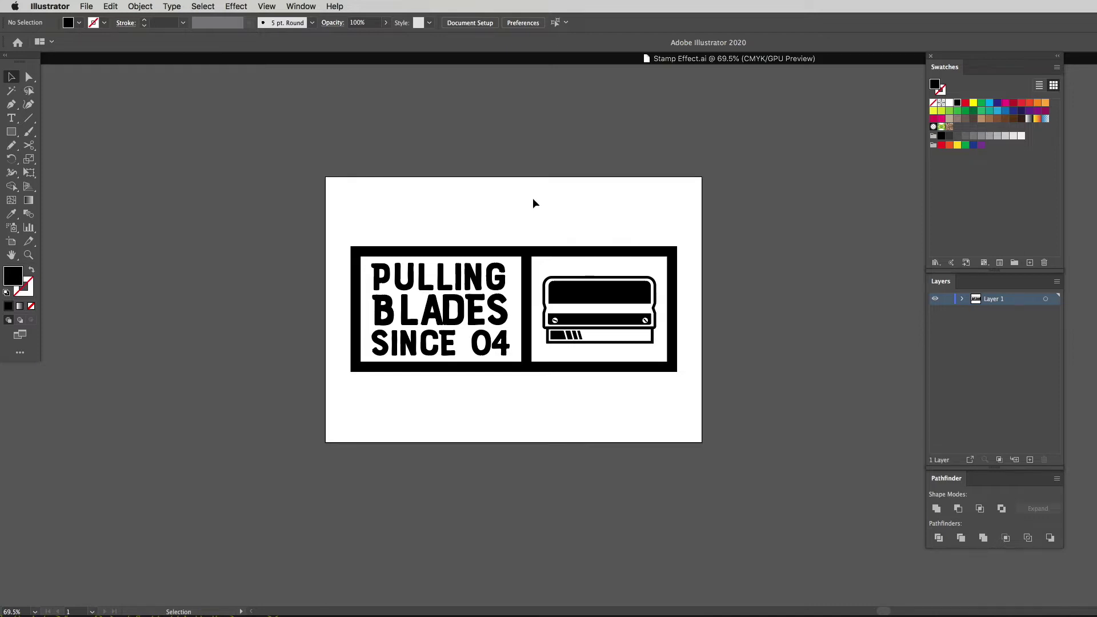
Check the divider, frame, blade bar, BLADES and SINCE 04 shapes one by one, then deselect.
left_click(527, 281)
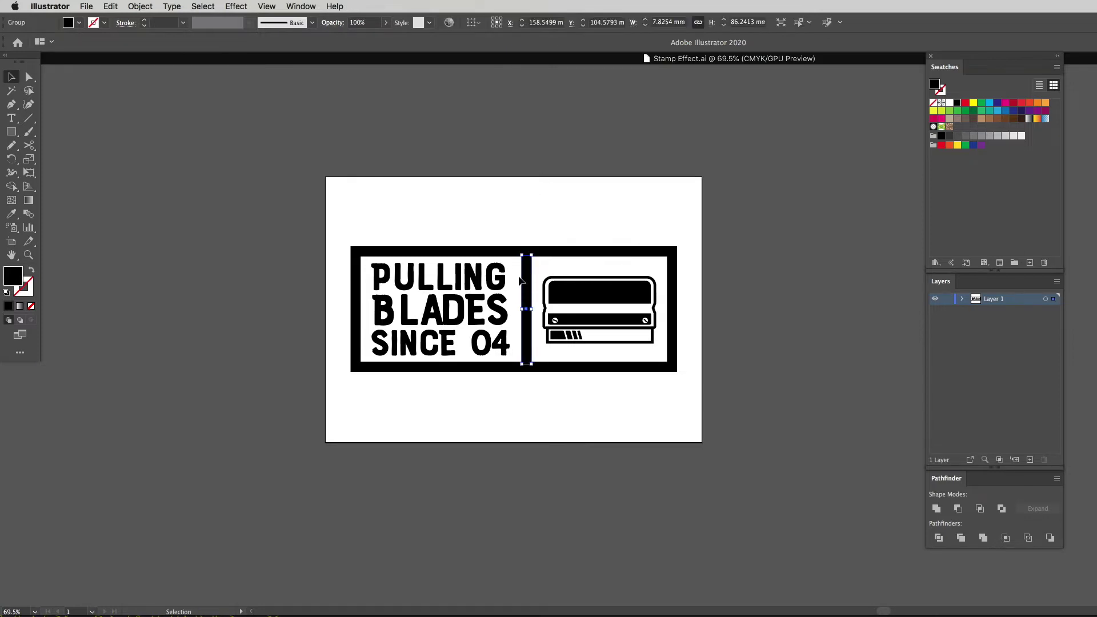
left_click(549, 257)
left_click(552, 293)
left_click(494, 308)
left_click(492, 345)
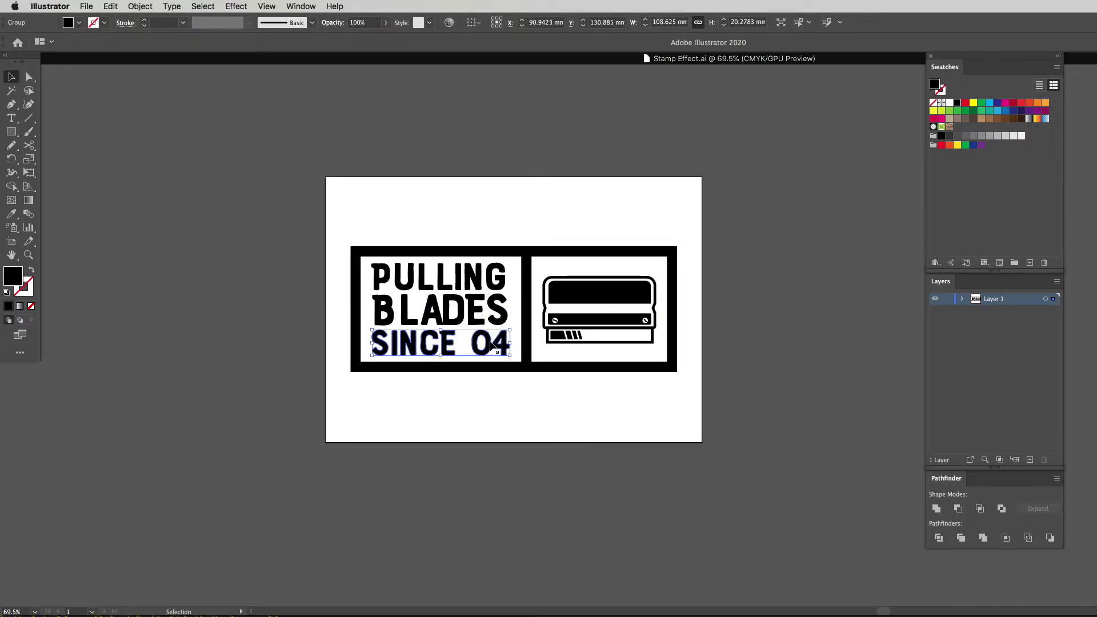
left_click(663, 393)
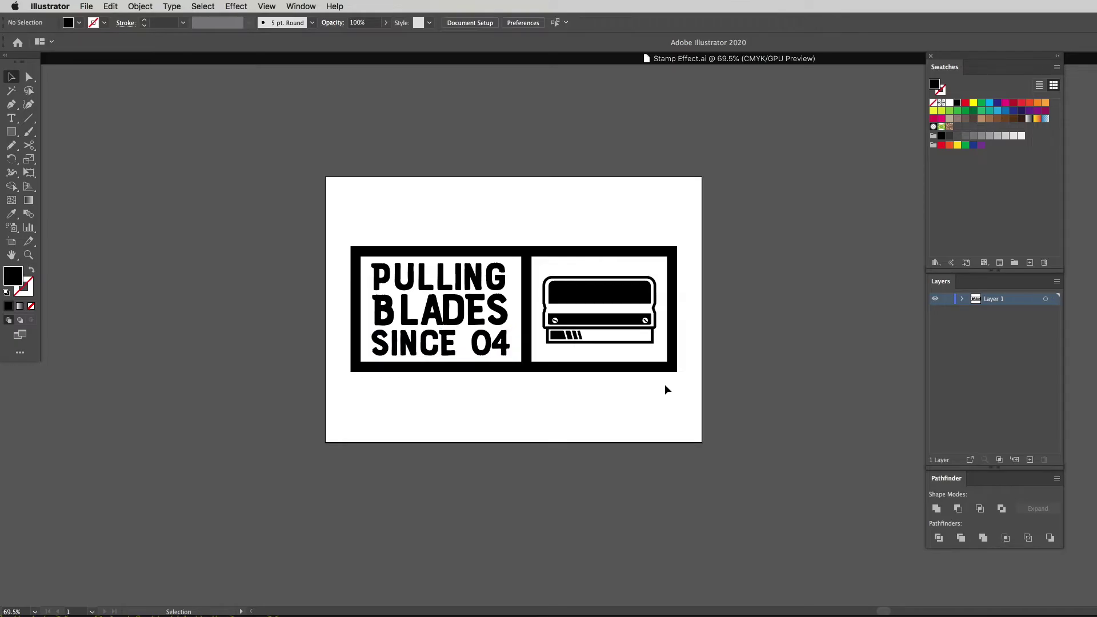
Marquee-select all the logo artwork, Unite it in Pathfinder, and Expand the result.
left_click_drag(747, 398, 335, 208)
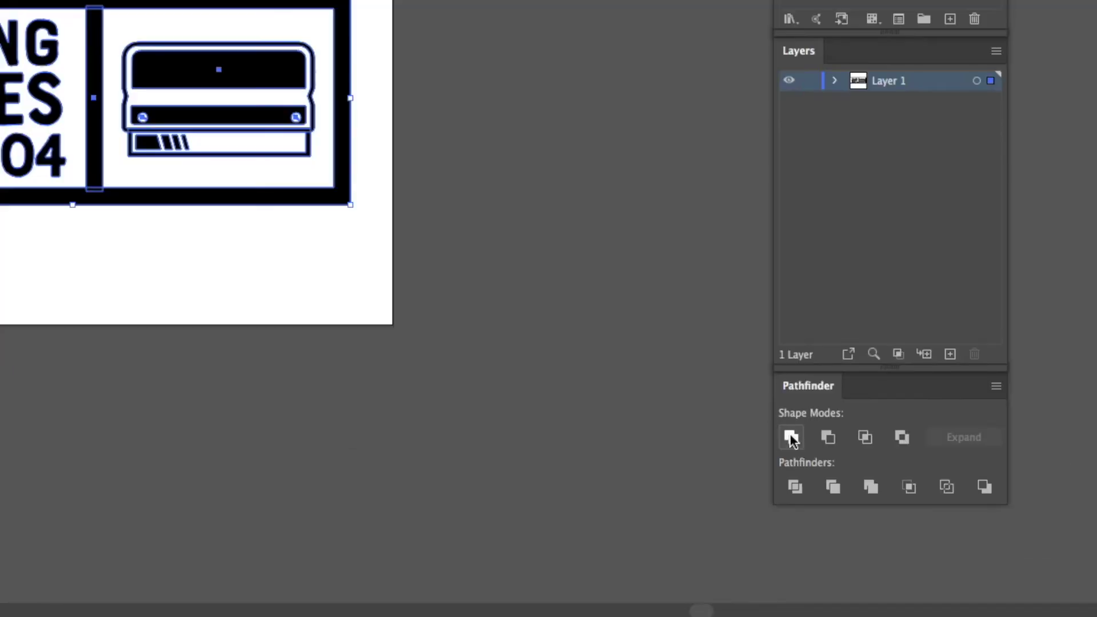
left_click(792, 441)
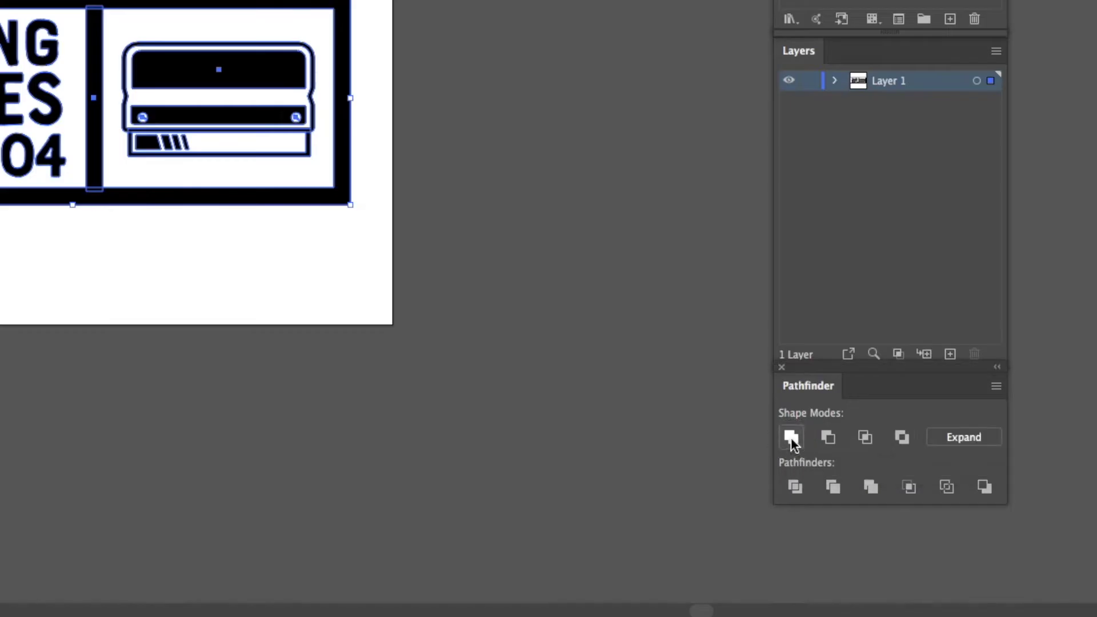
left_click(965, 438)
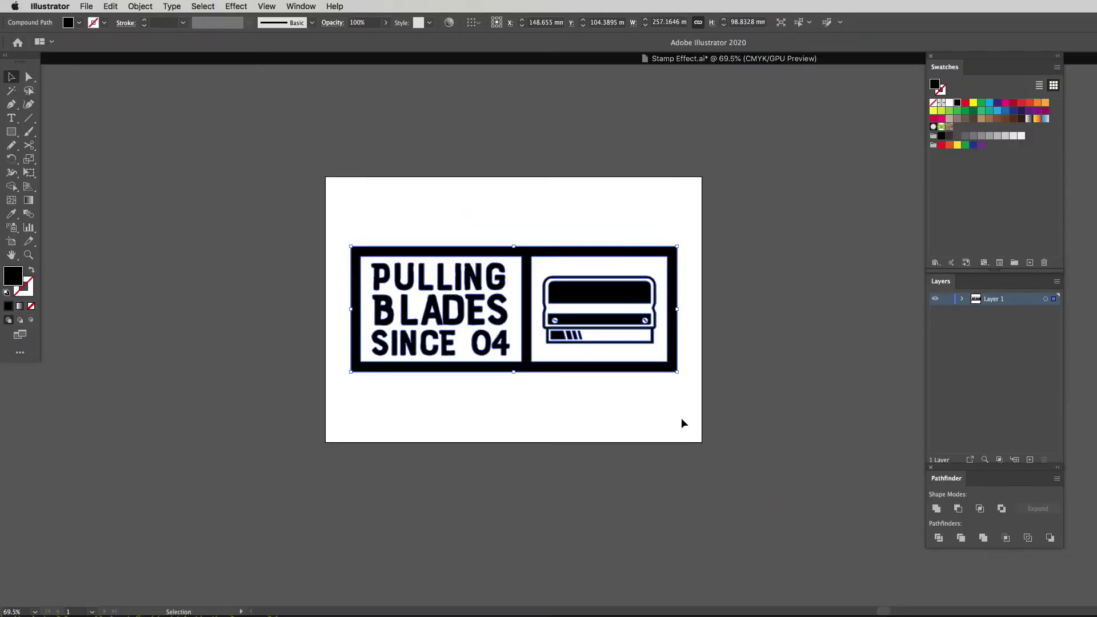
Inspect the merged compound path in Outline view, then return to Preview.
left_click(320, 276)
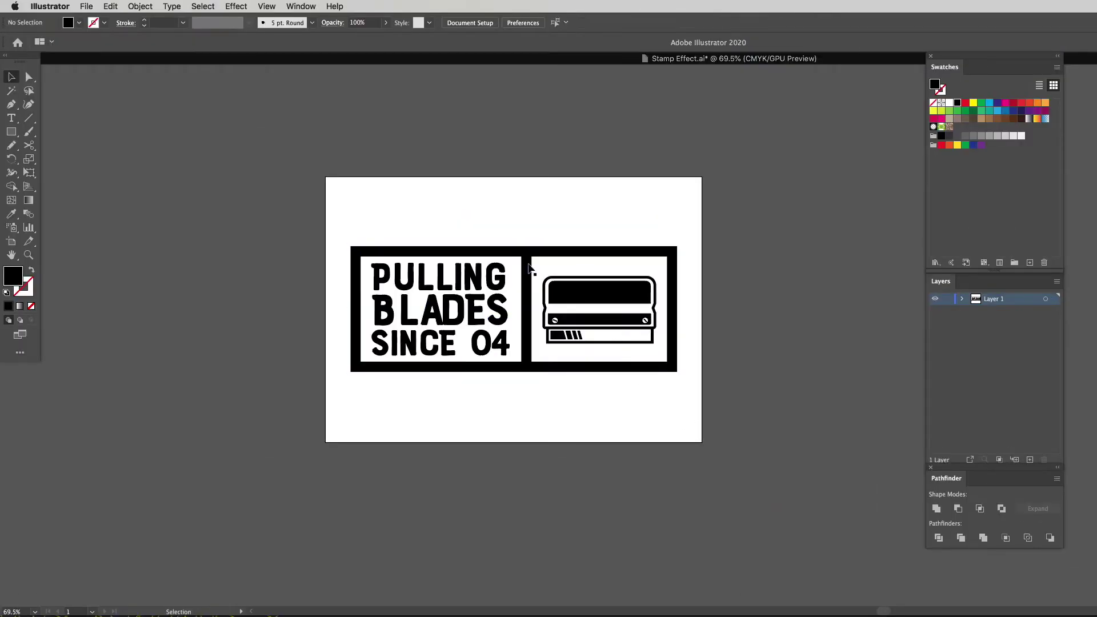
left_click(528, 265)
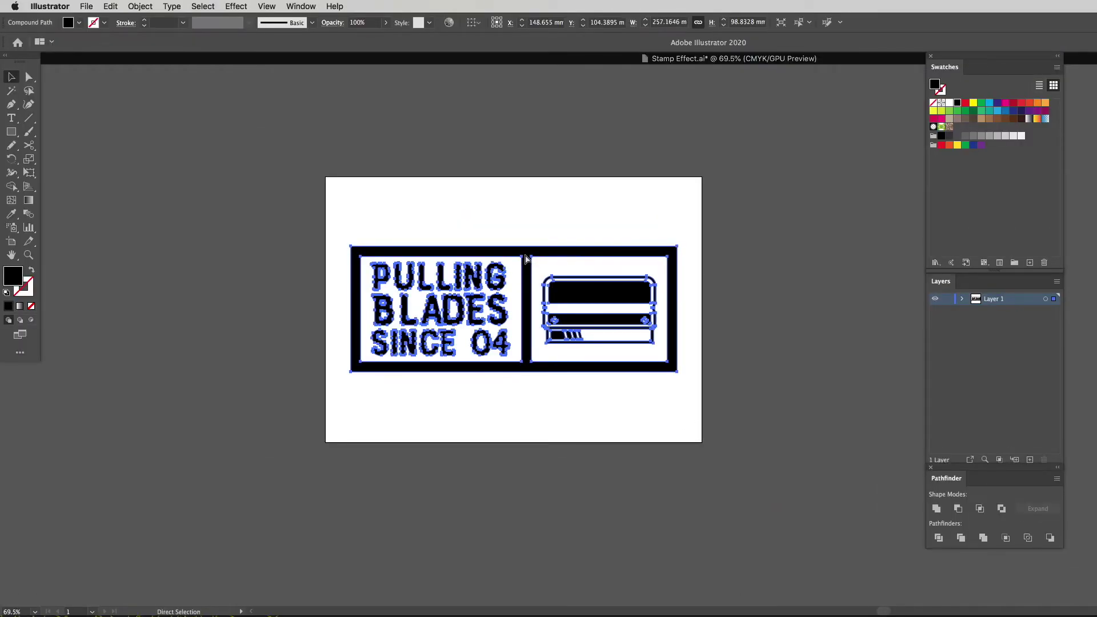
key("ctrl+y")
left_click(554, 210)
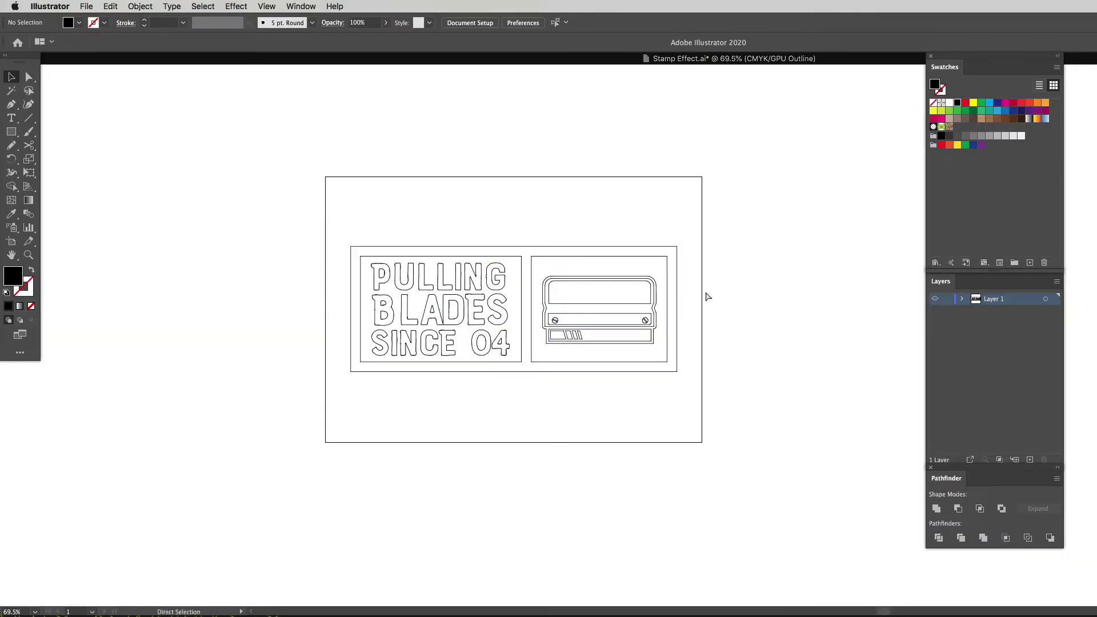
key("ctrl+y")
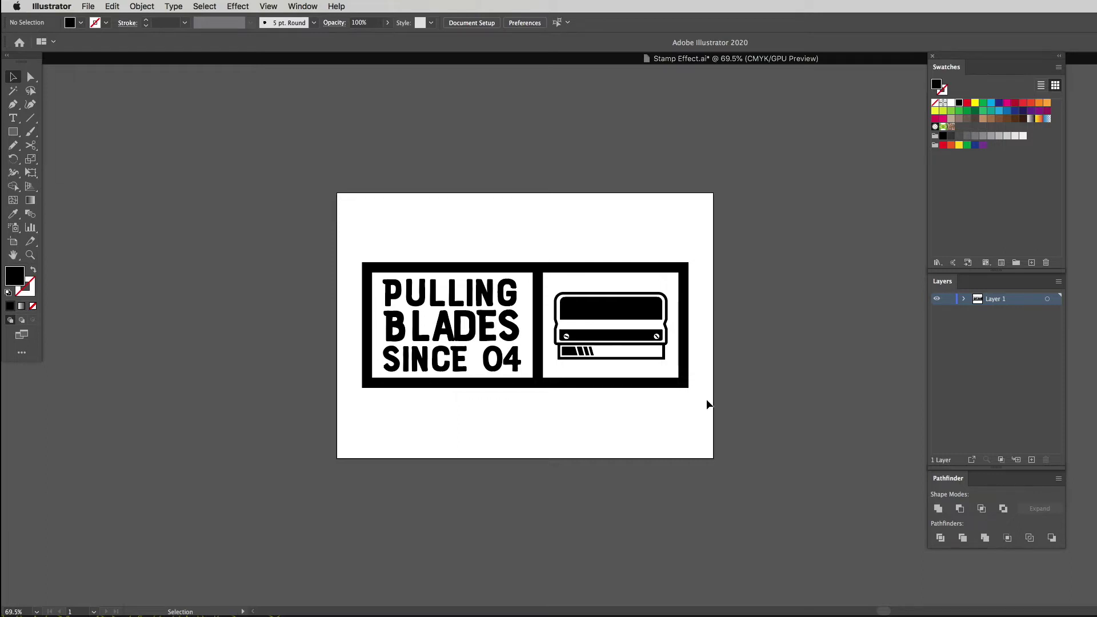
Select the whole logo and bring up Effect > Distort & Transform > Roughen with its default preview.
left_click_drag(707, 400, 348, 248)
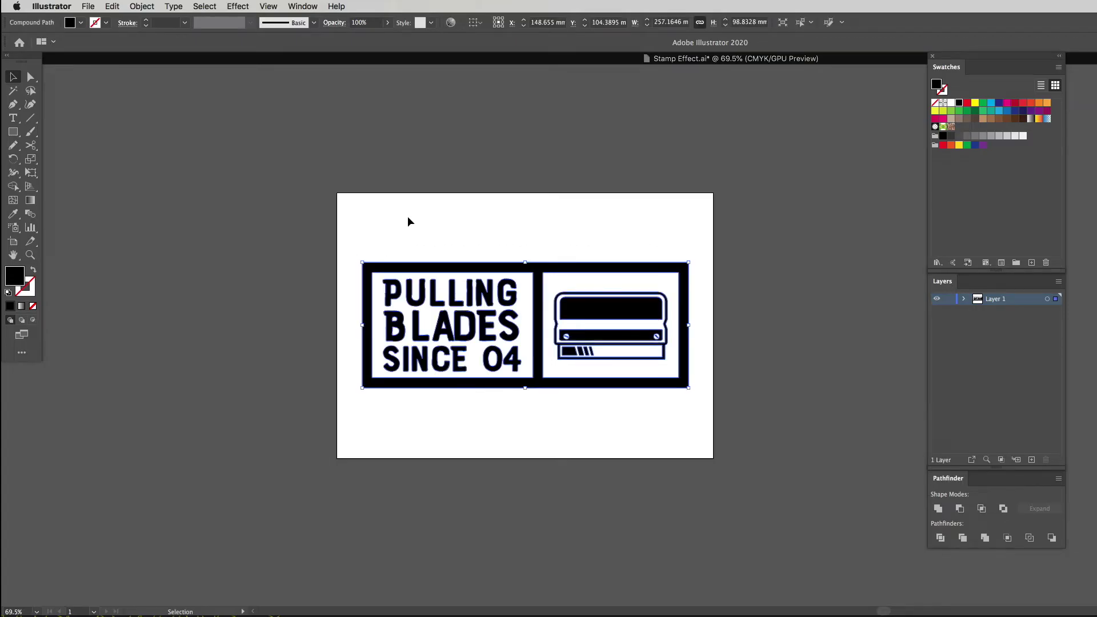
left_click(238, 5)
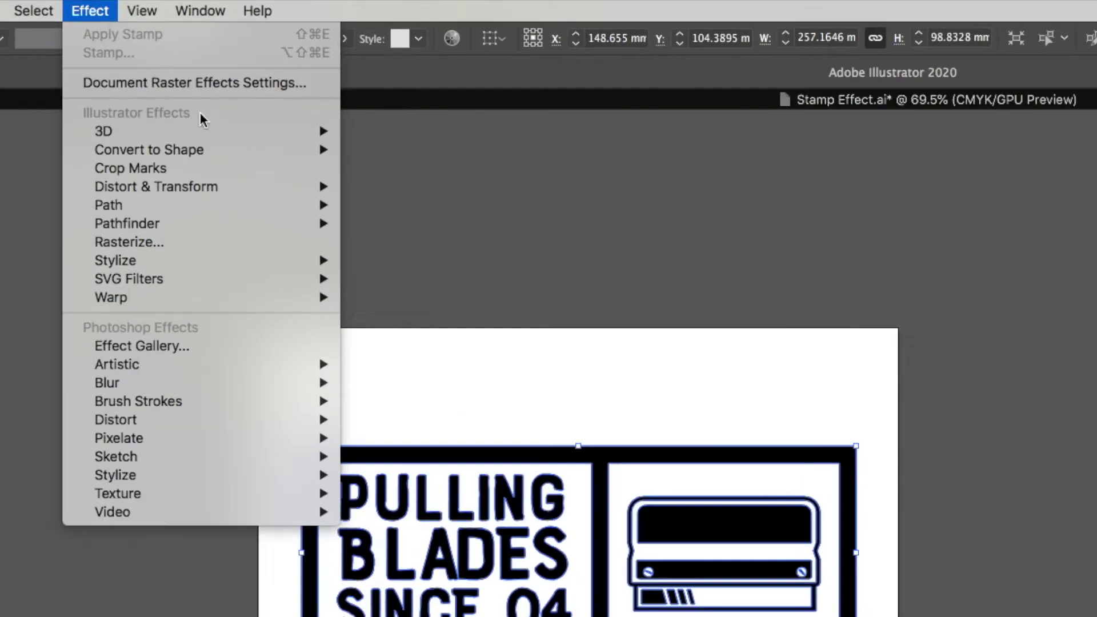
mouse_move(332, 110)
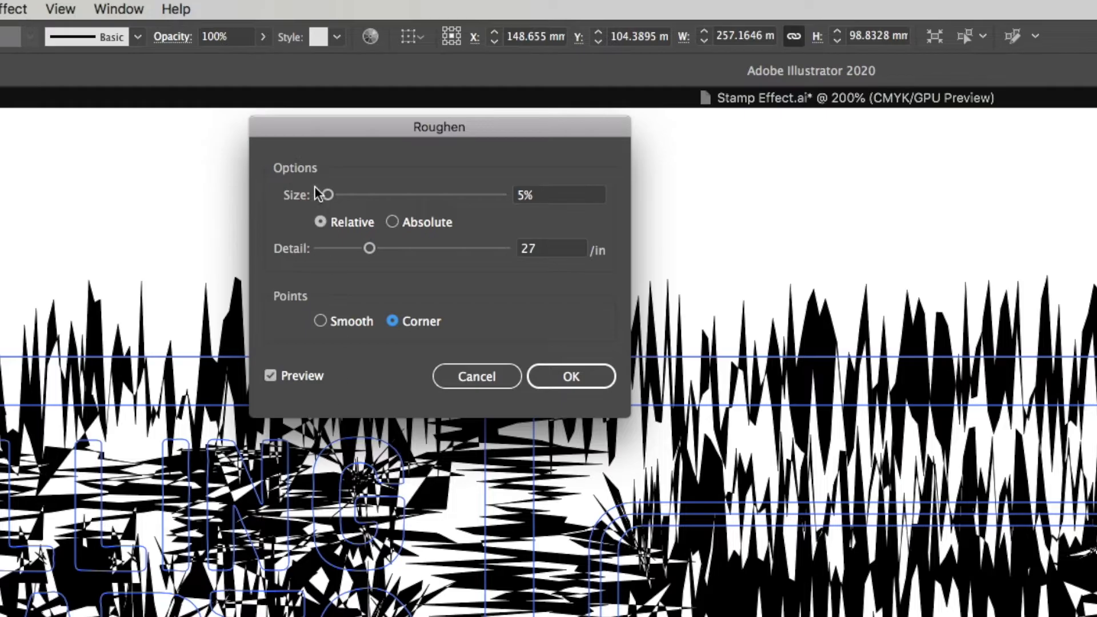
Change the Roughen size to 0.1% and switch the points option to Smooth.
left_click(540, 192)
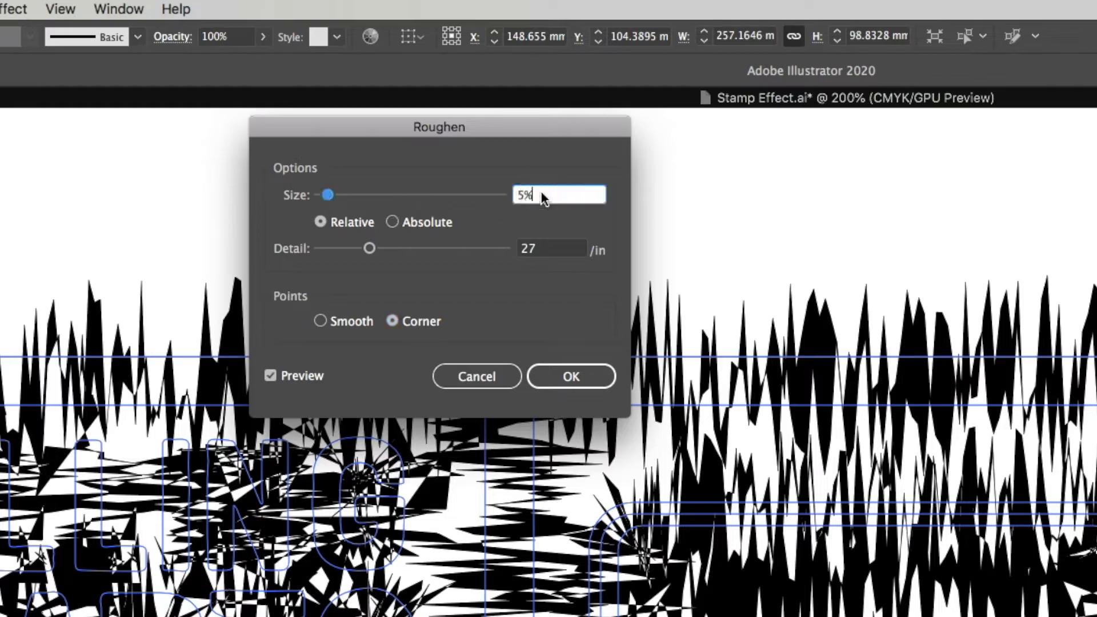
key("BackSpace")
type("0.1")
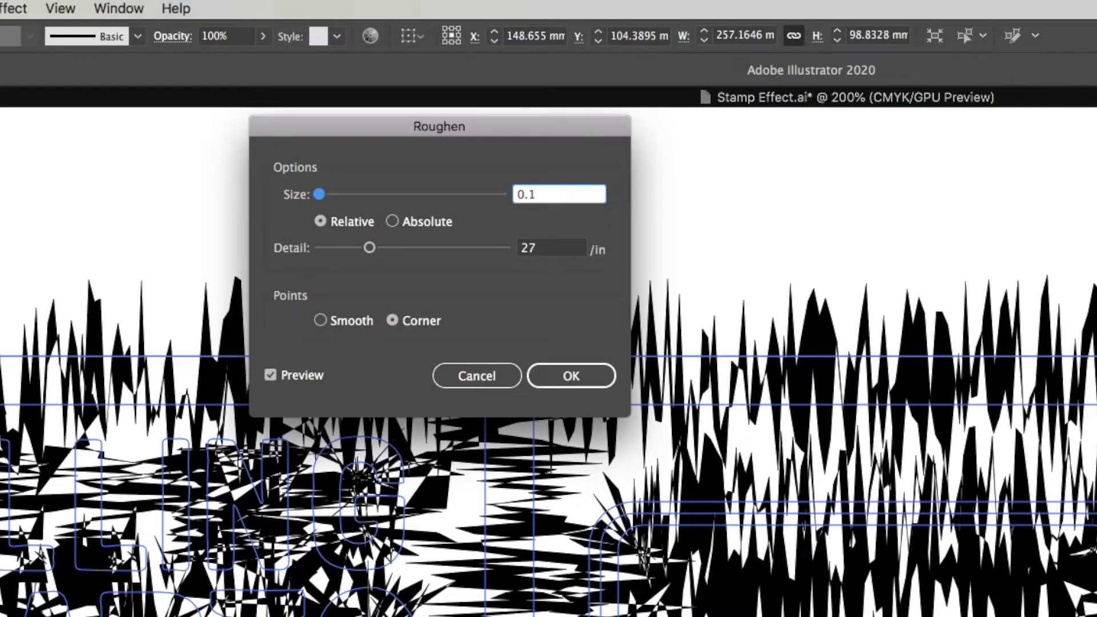
key("Tab")
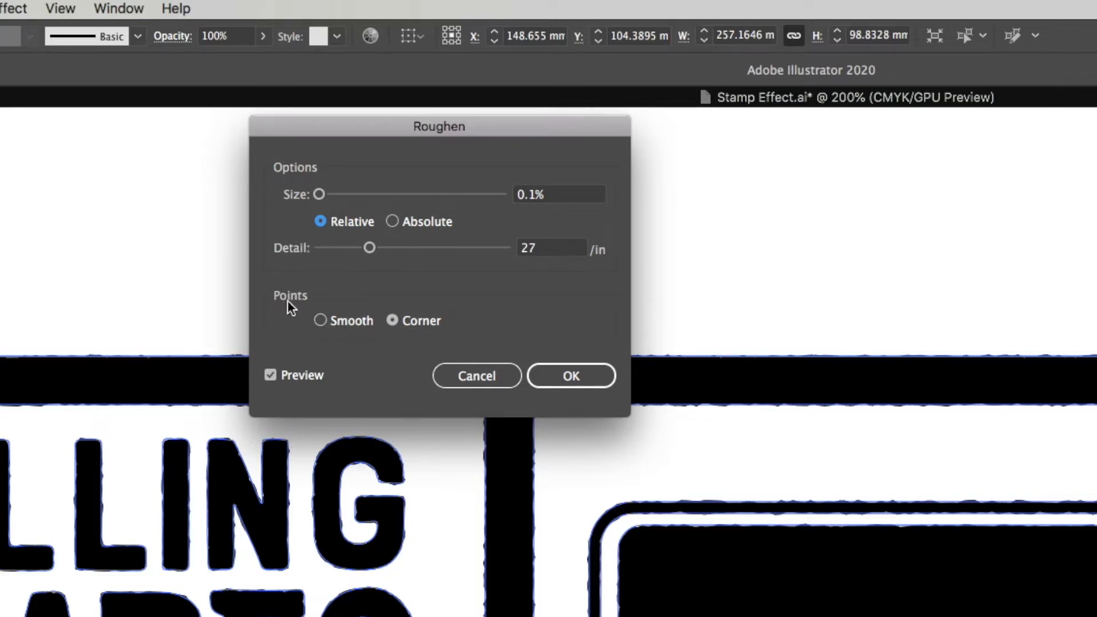
left_click(321, 321)
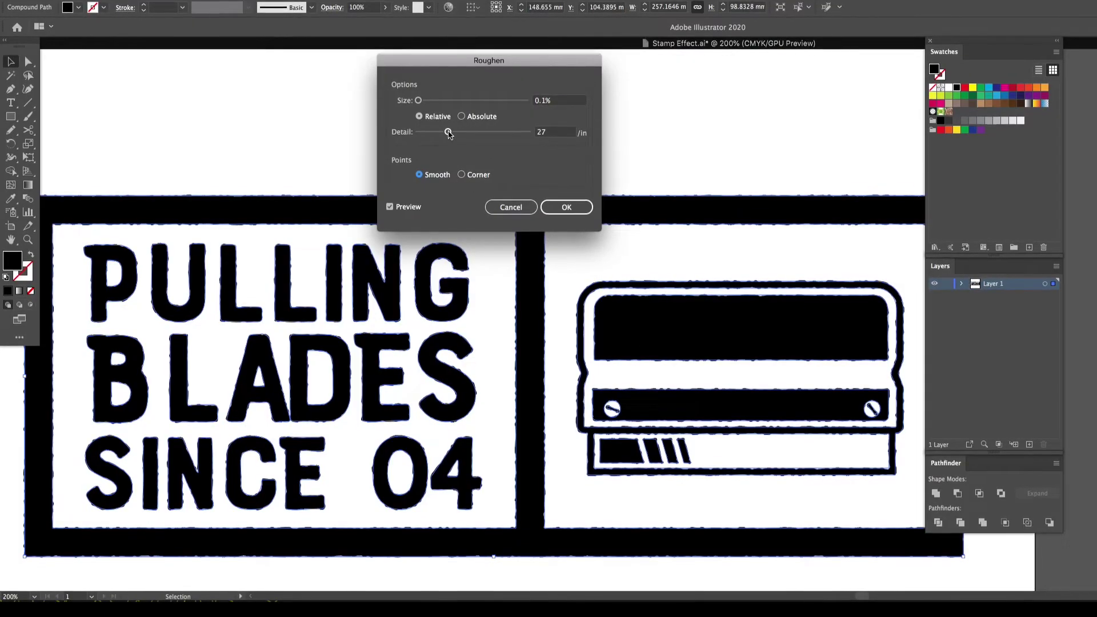
Lower the Roughen detail to 10 per inch and apply the effect.
left_click_drag(448, 134, 534, 146)
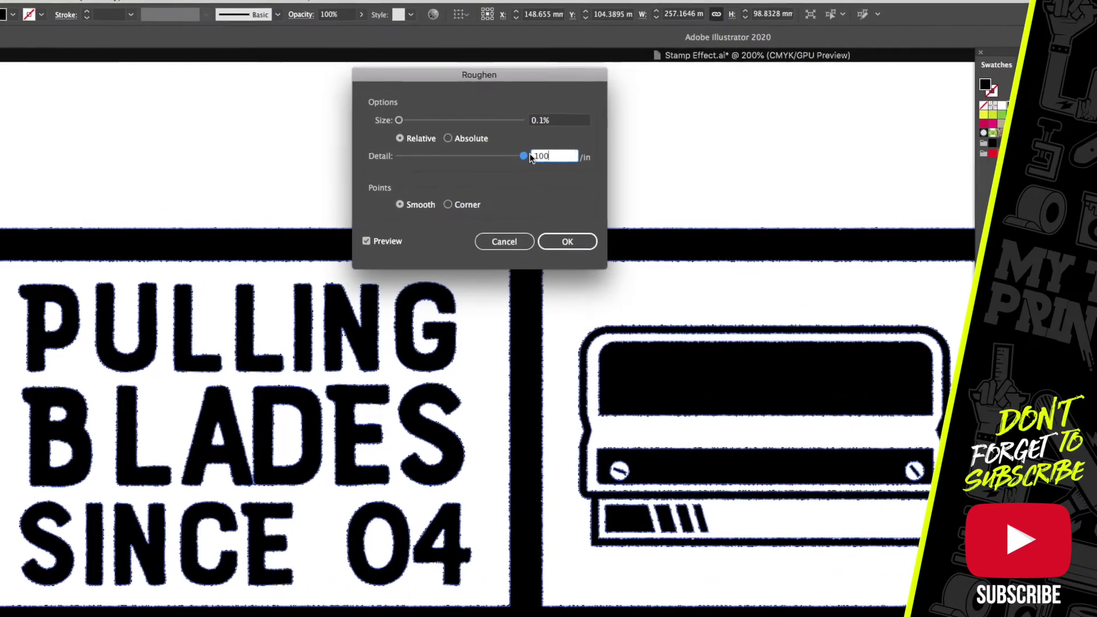
left_click_drag(522, 162, 390, 184)
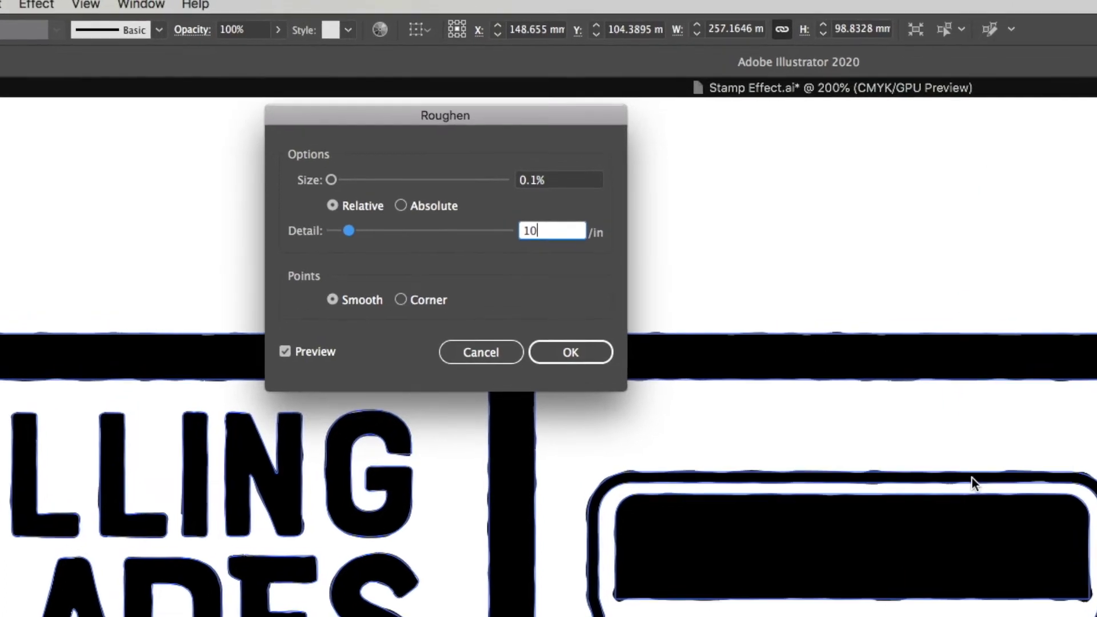
left_click(571, 352)
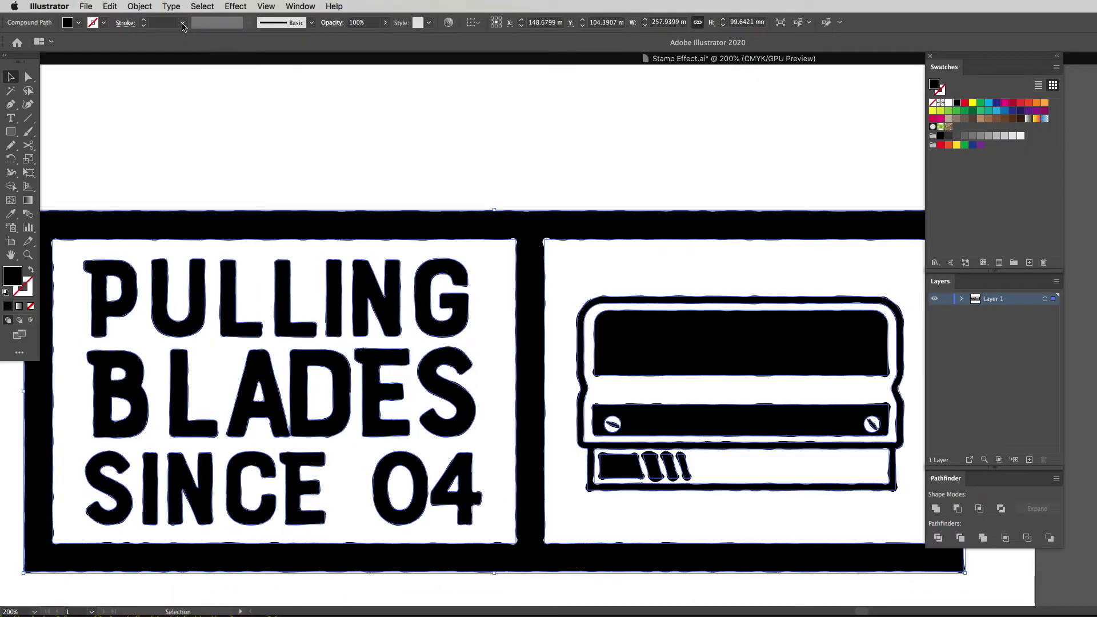
Run Object > Expand Appearance on the roughened logo and pan to inspect the new anchor points.
left_click(139, 4)
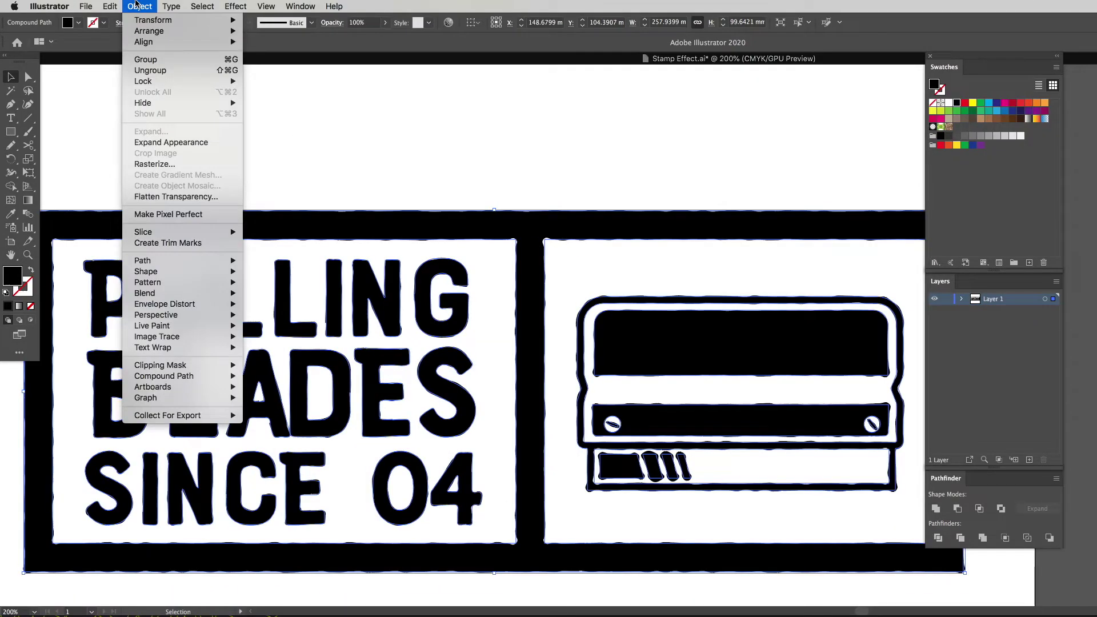
left_click(172, 143)
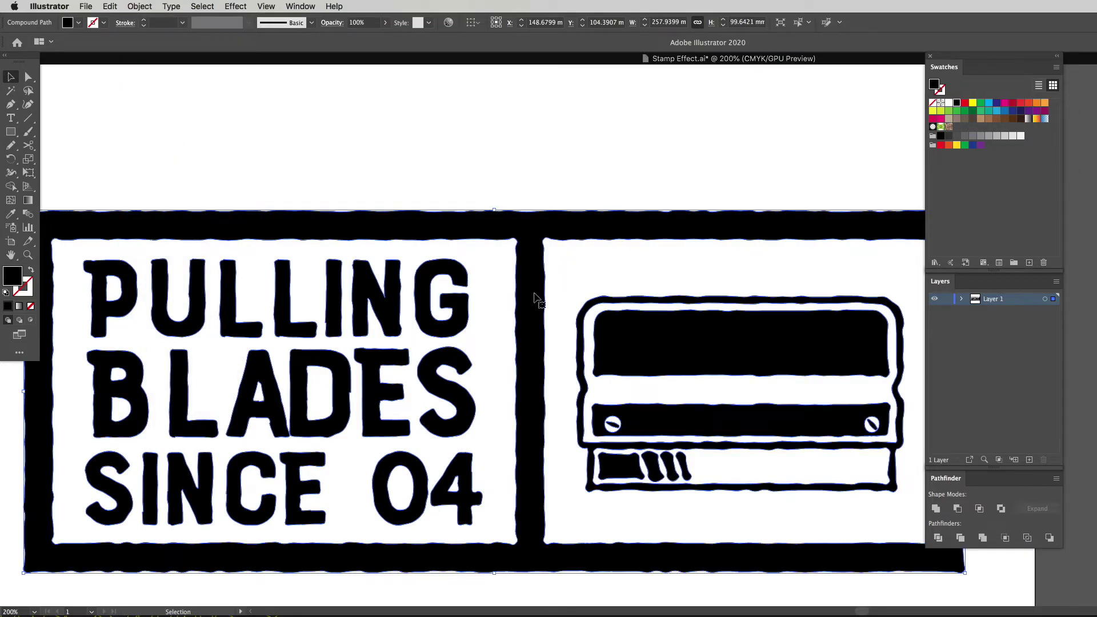
key("space")
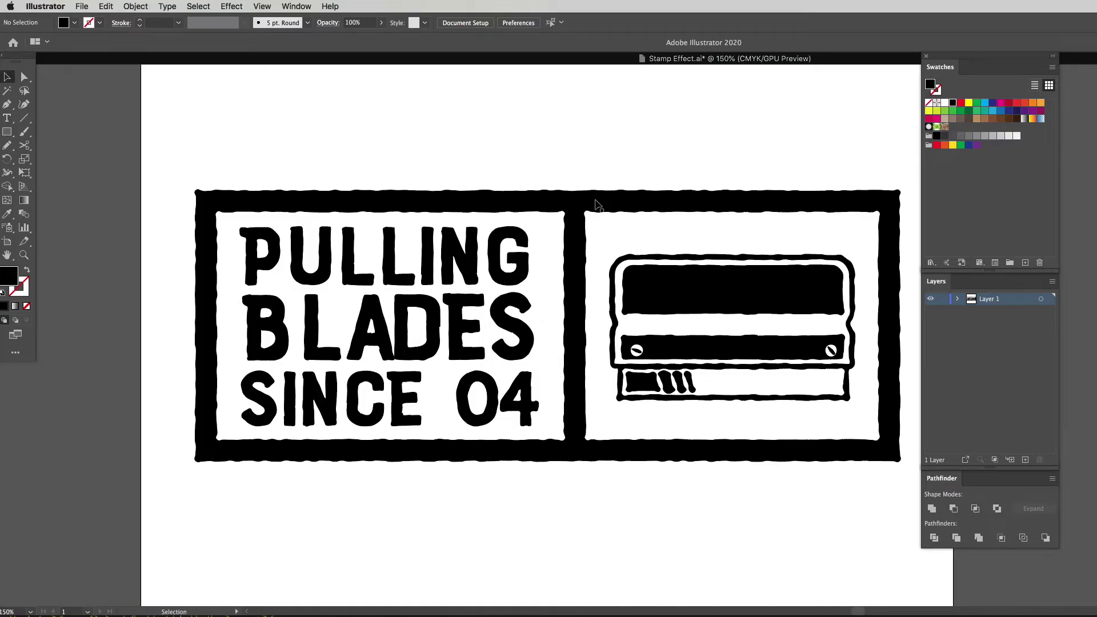
Select the stamp and fill it with the C=0 M=0 Y=0 K=50 grey swatch.
left_click(608, 204)
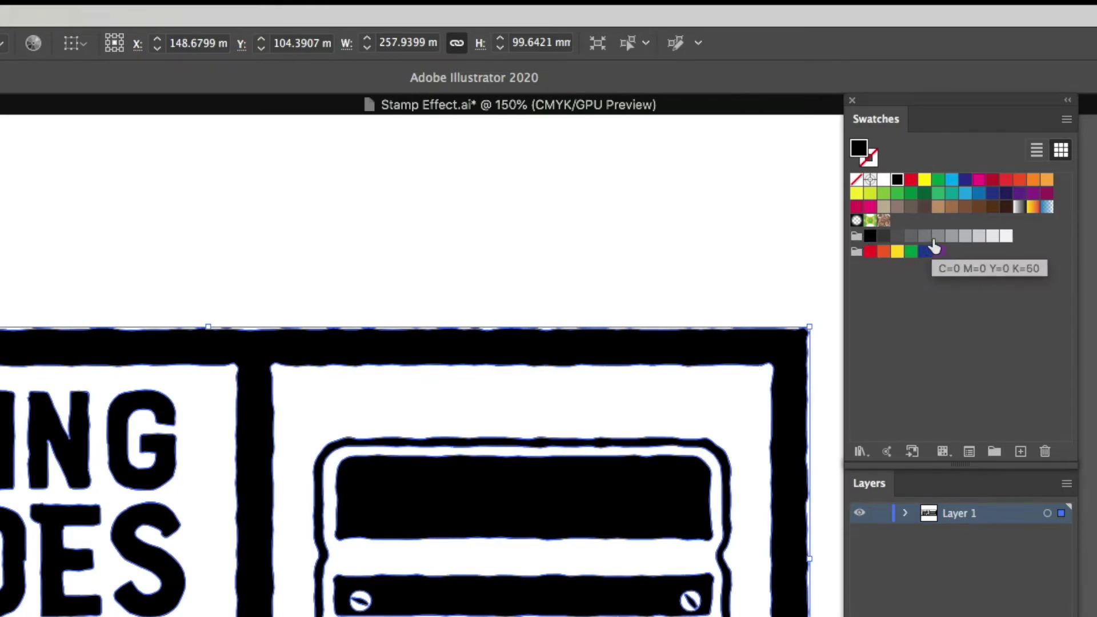
left_click(940, 245)
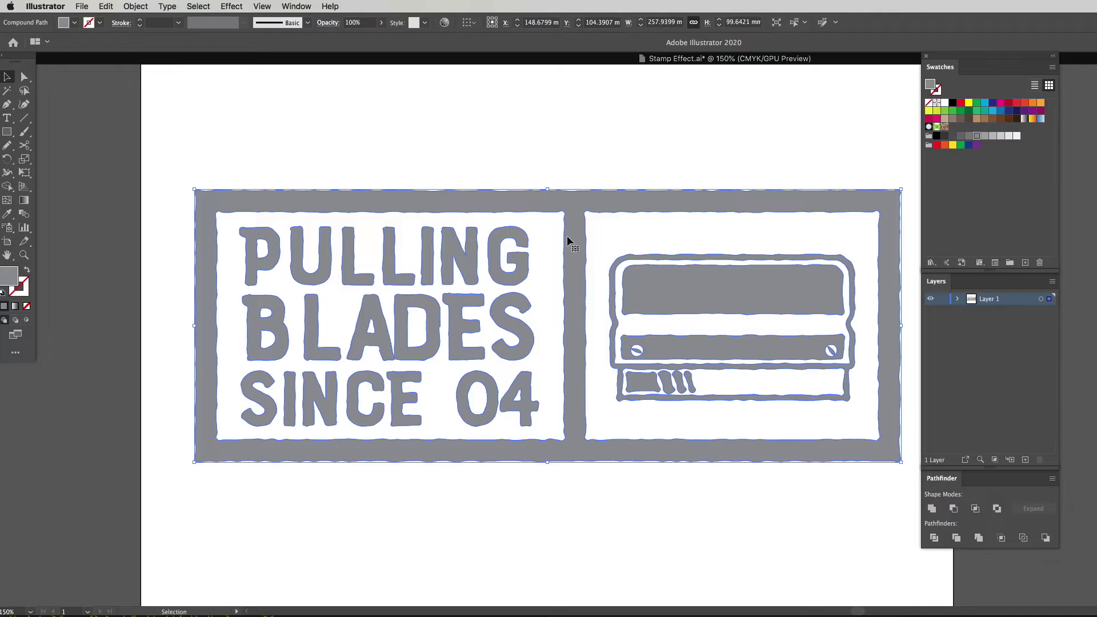
Add Effect > Stylize > Inner Glow to the logo, previewing the default black edge glow.
left_click(229, 6)
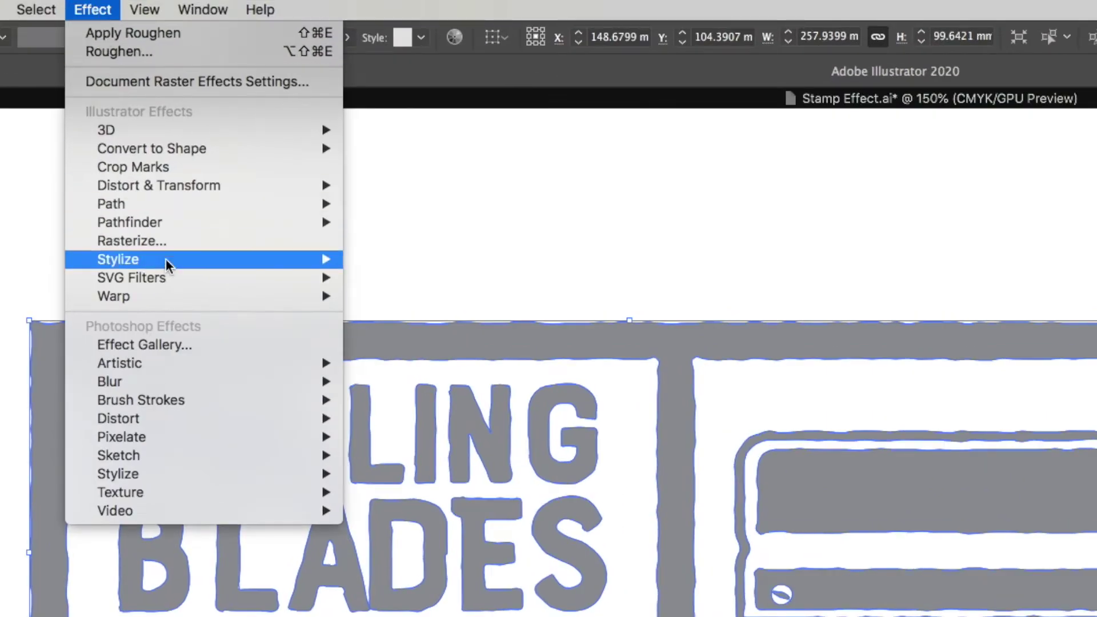
mouse_move(167, 264)
left_click(397, 297)
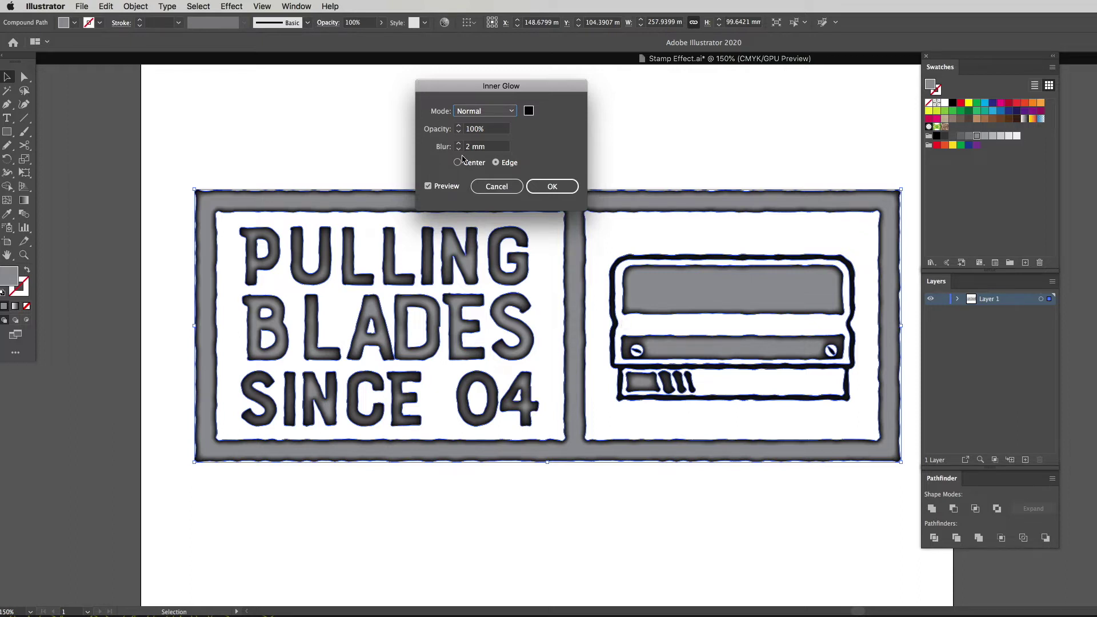
Keep the glow in Normal mode and settle on a 2 mm blur after trying 1 and 3 mm.
left_click(475, 111)
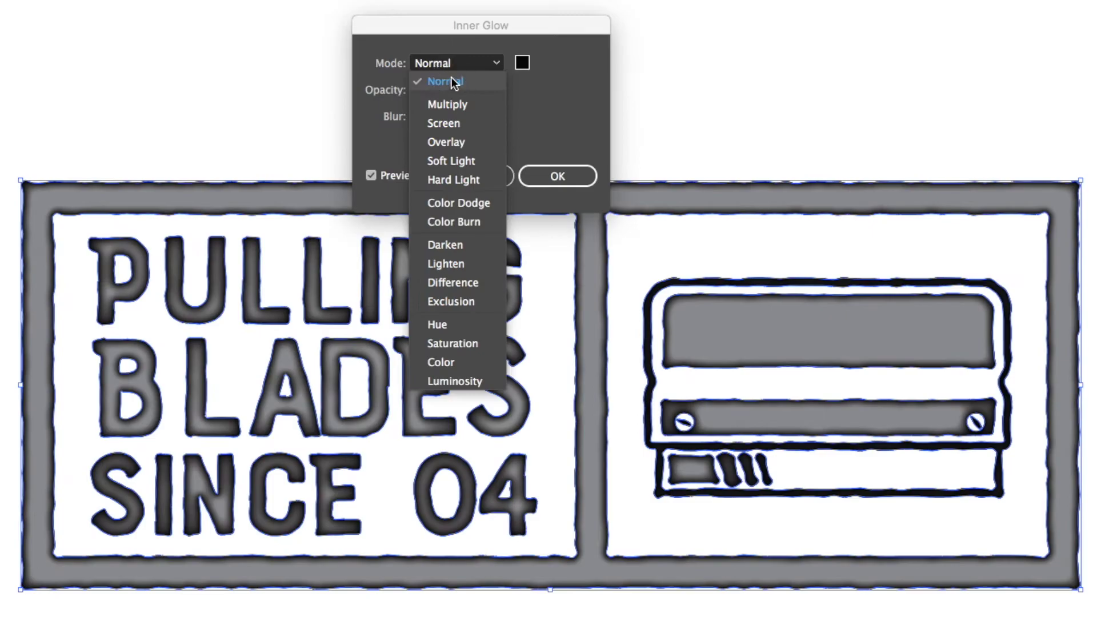
left_click(452, 82)
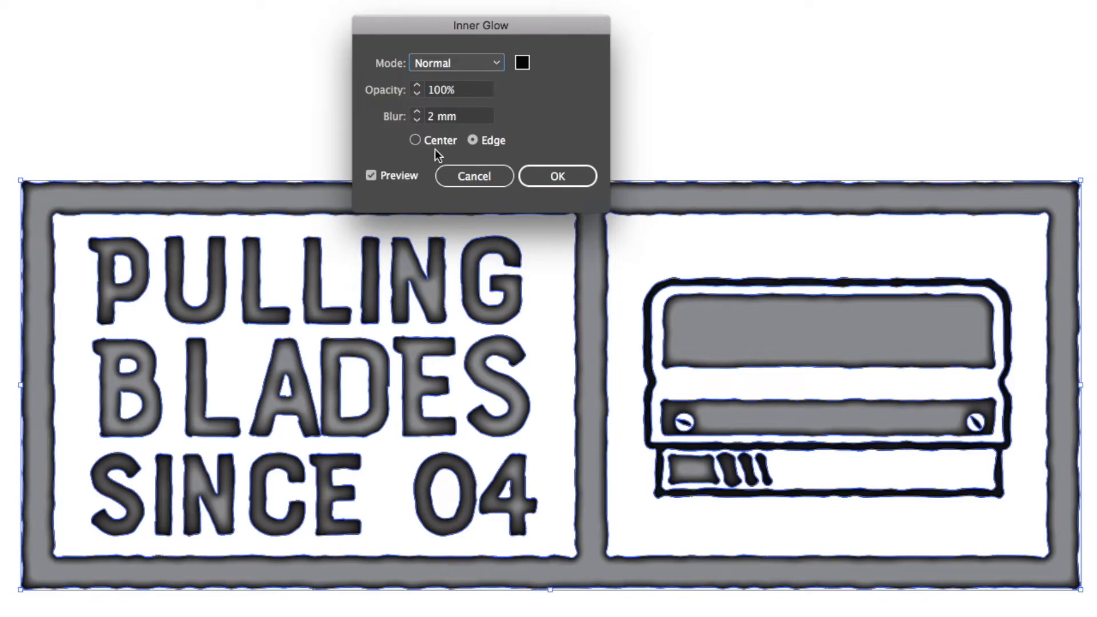
left_click(418, 120)
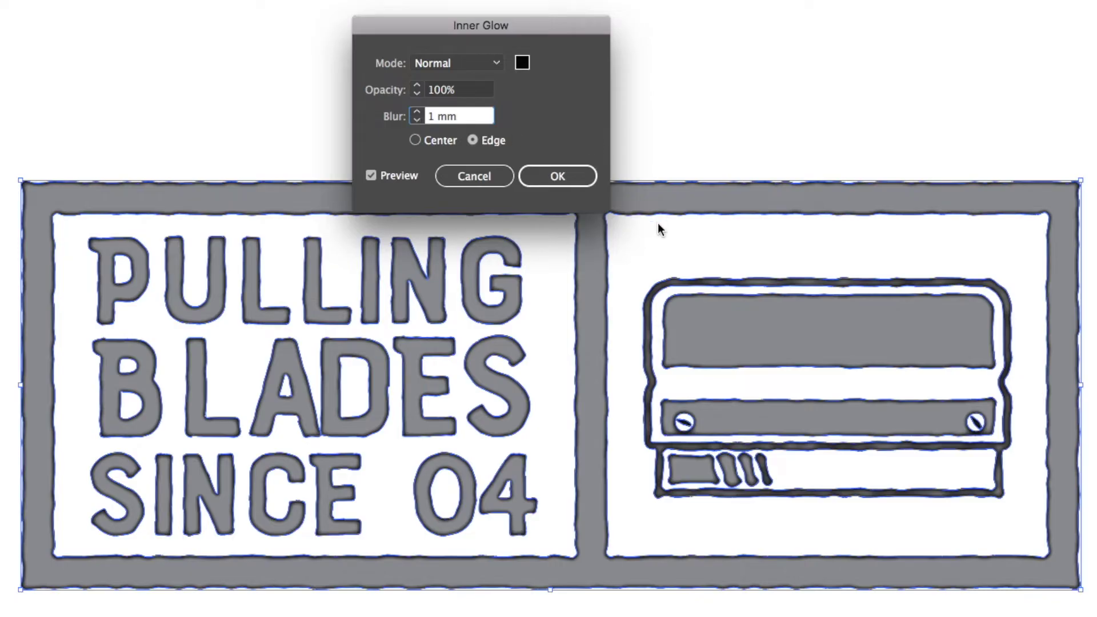
left_click(417, 112)
left_click(417, 111)
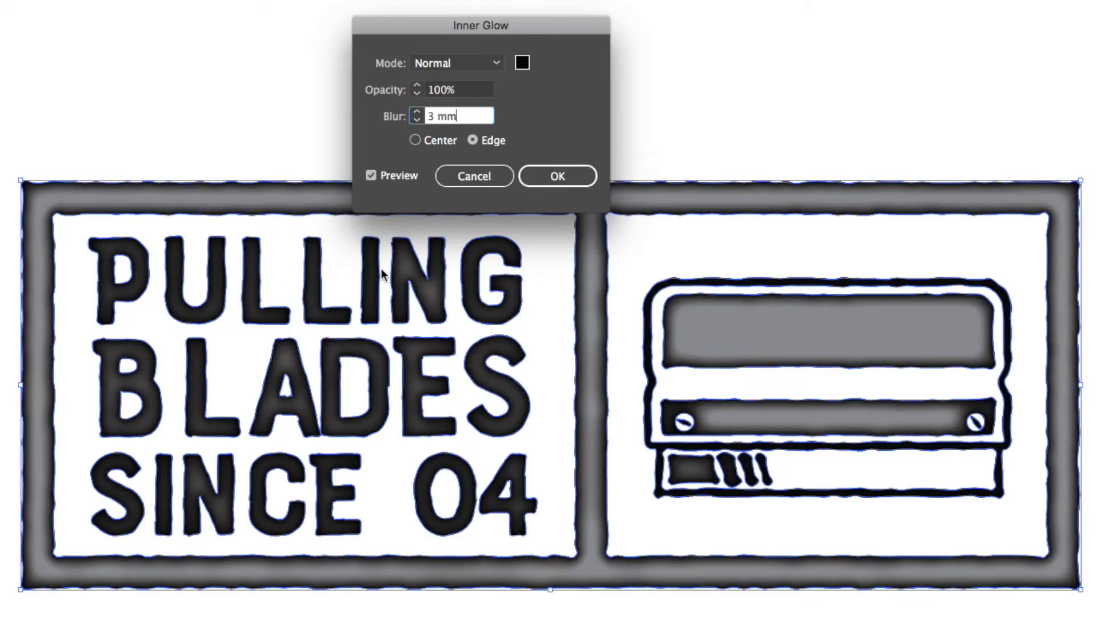
left_click(417, 120)
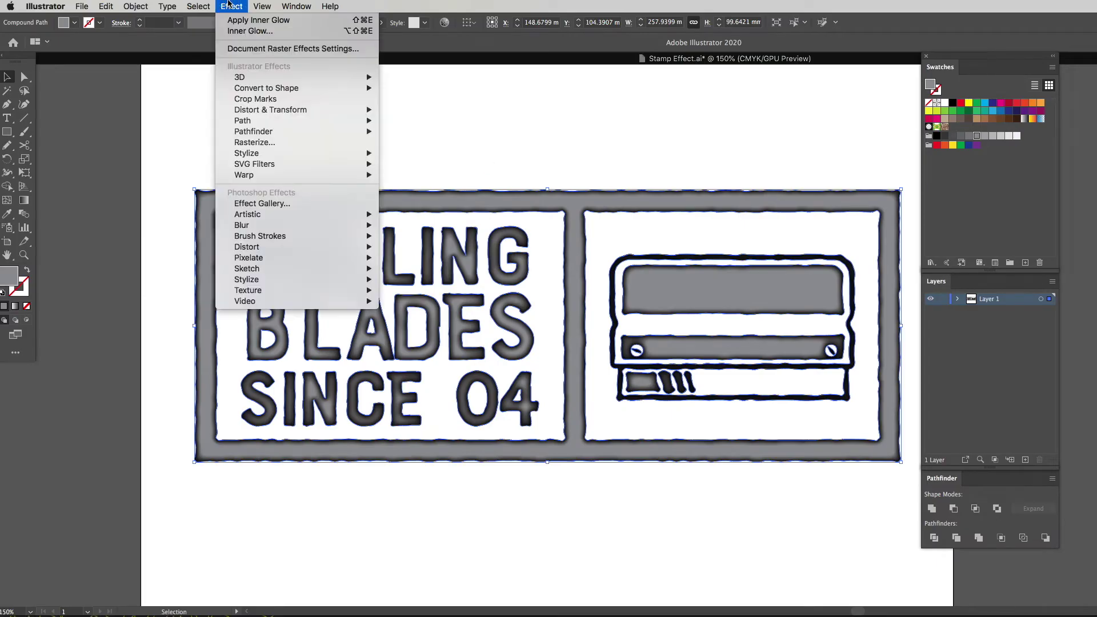
Apply Effect > Pixelate > Mezzotint with the Grainy Dots type.
mouse_move(277, 259)
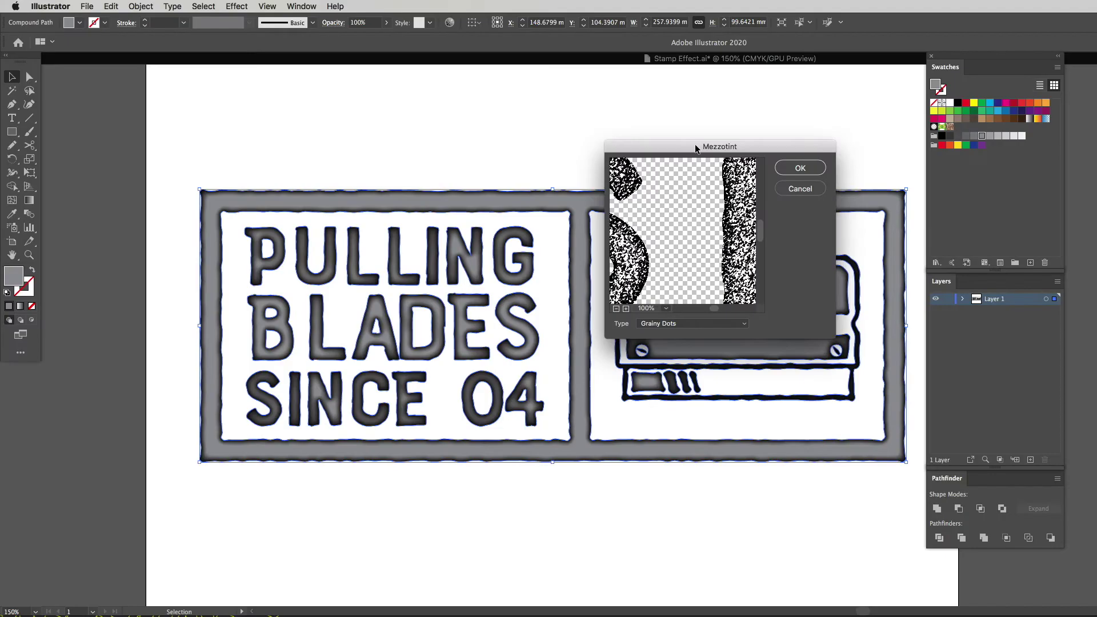
left_click(656, 324)
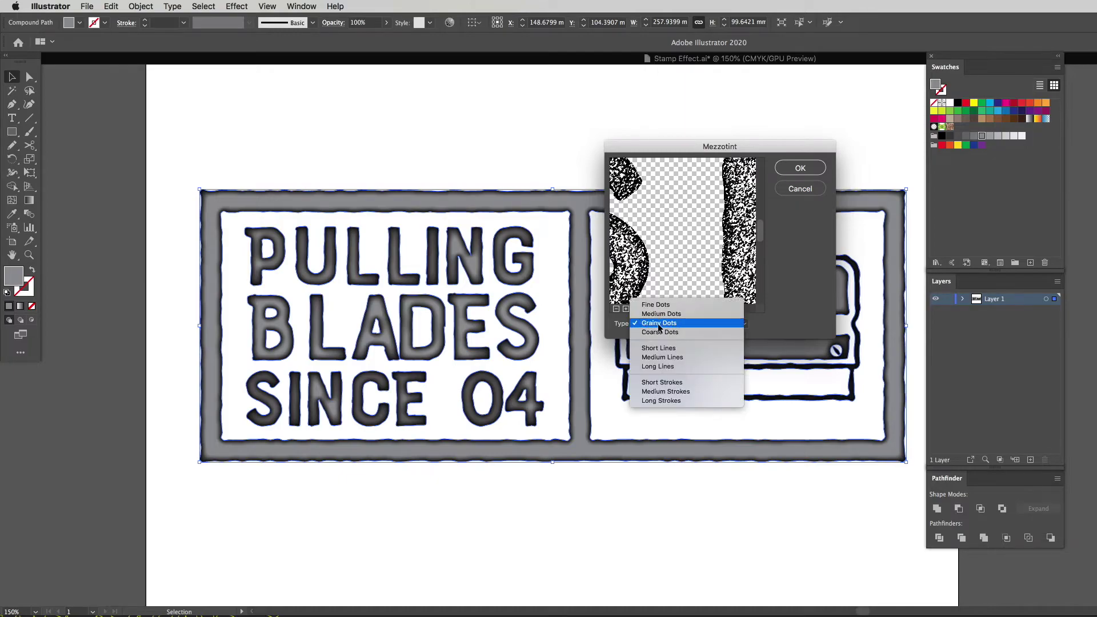
left_click(662, 324)
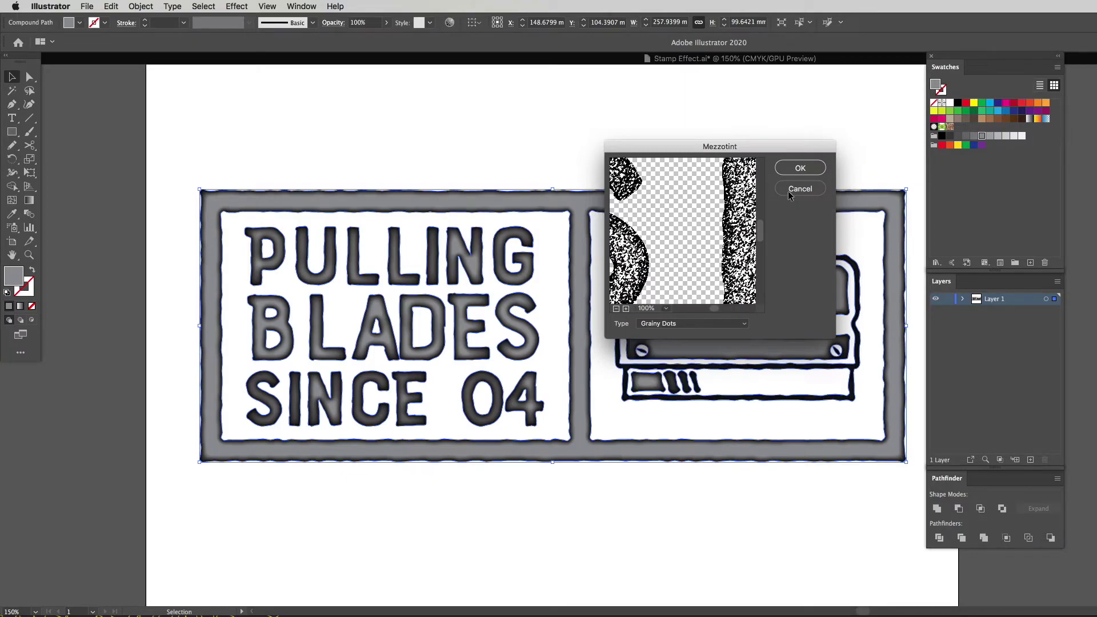
left_click(798, 169)
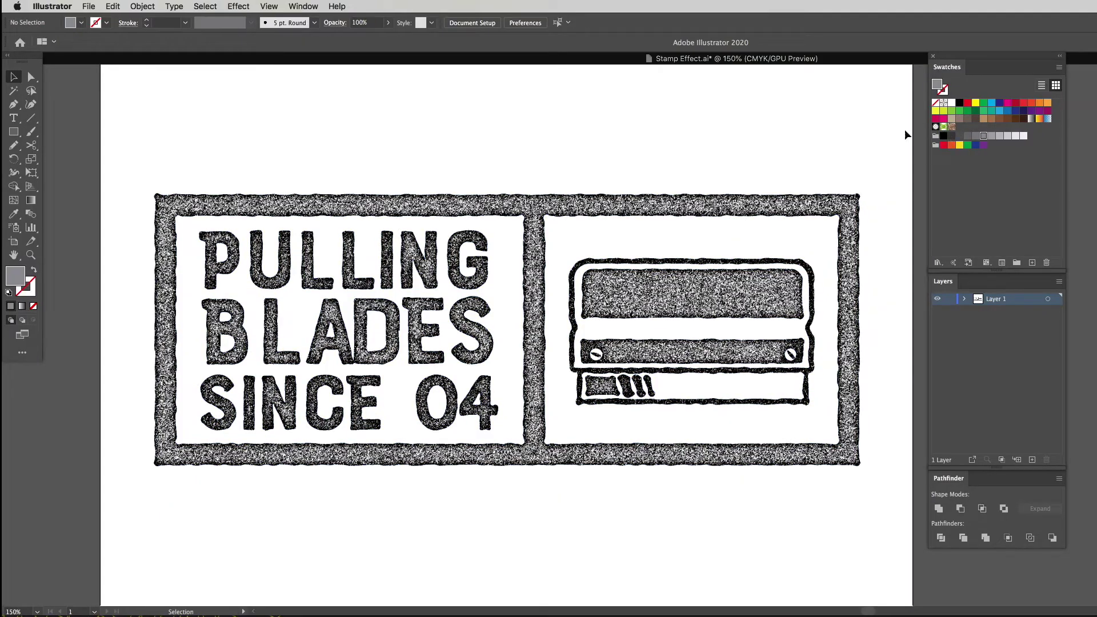
Select the whole logo, add Effect > Sketch > Stamp, and fit the logo in the preview.
left_click_drag(893, 109, 118, 554)
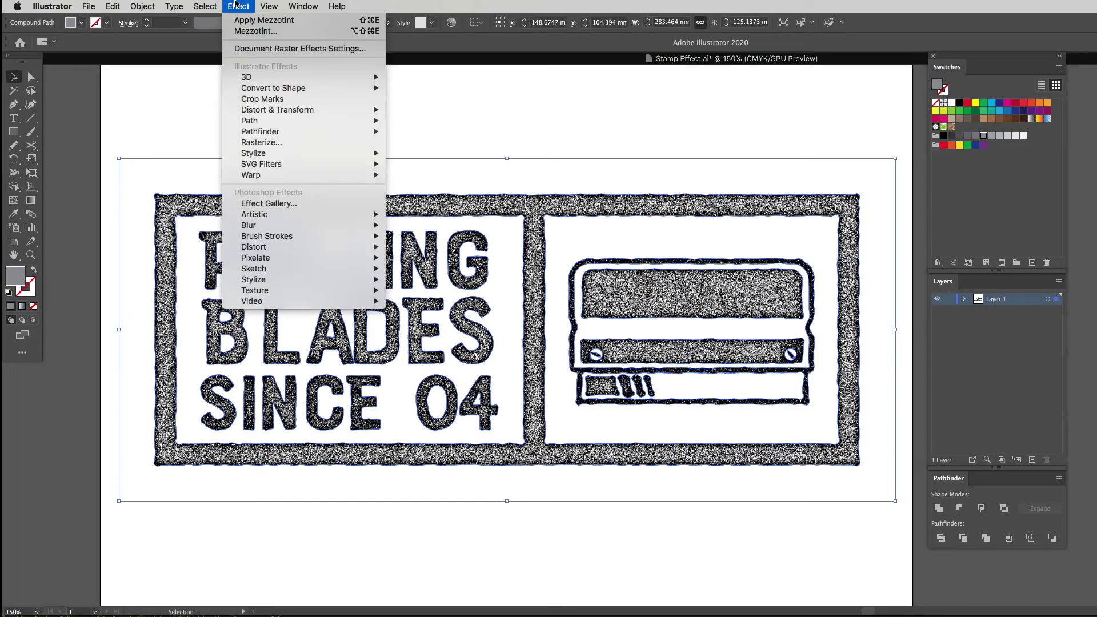
left_click(236, 5)
mouse_move(288, 279)
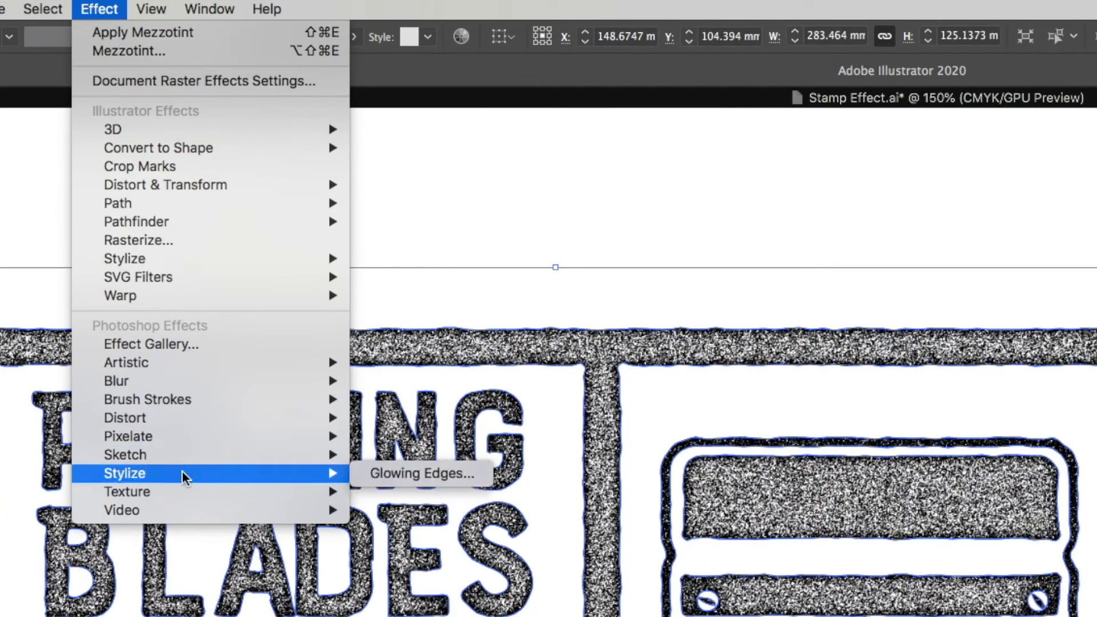
mouse_move(184, 457)
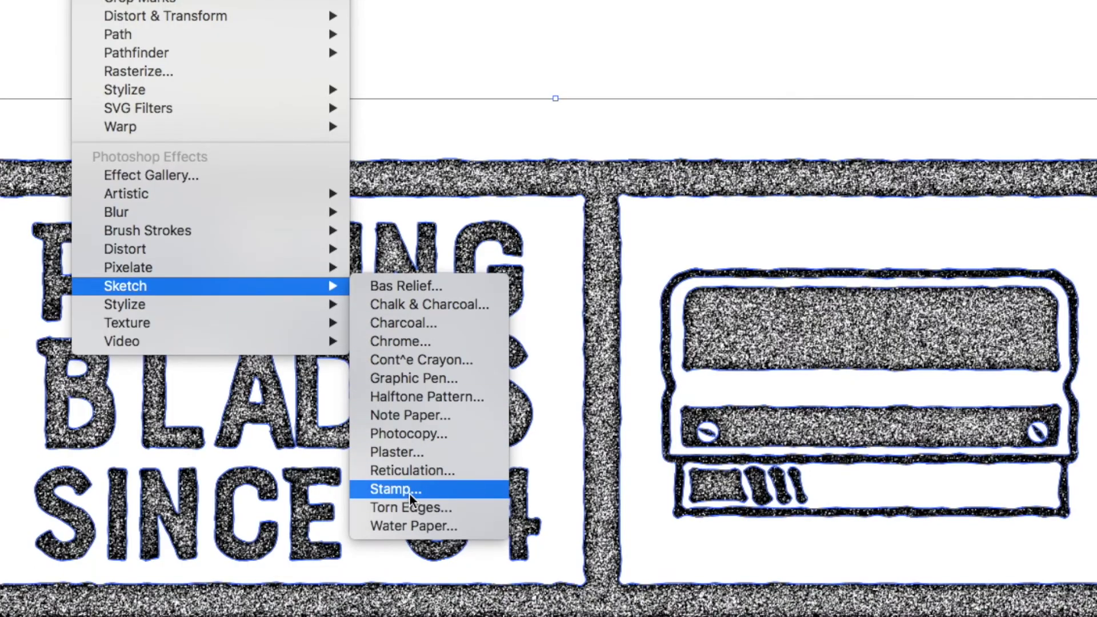
left_click(410, 490)
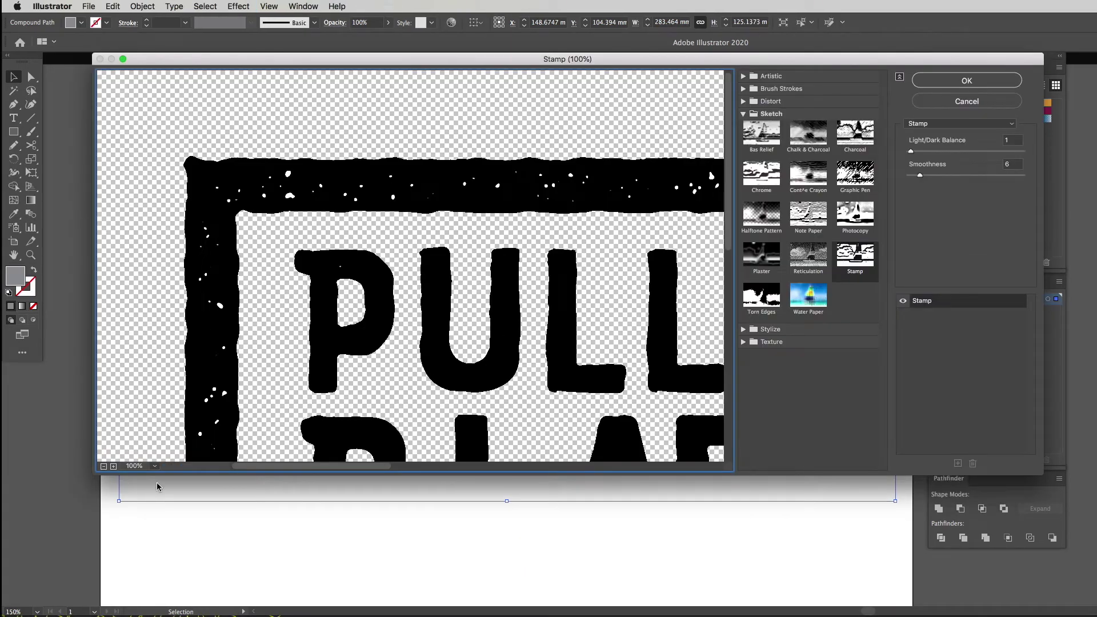
left_click(155, 467)
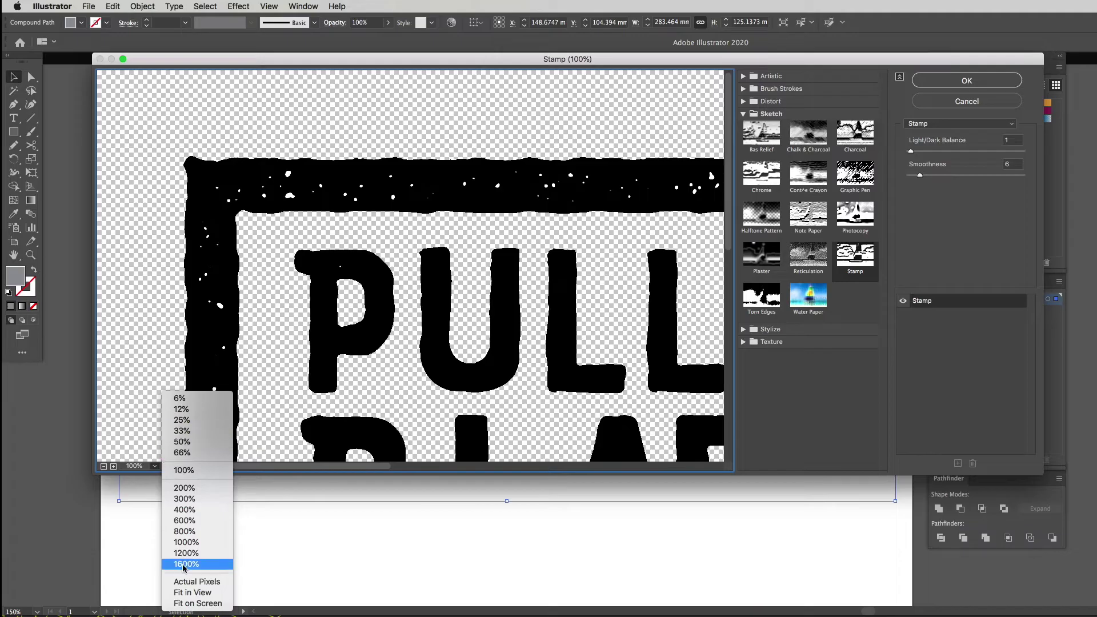
left_click(194, 595)
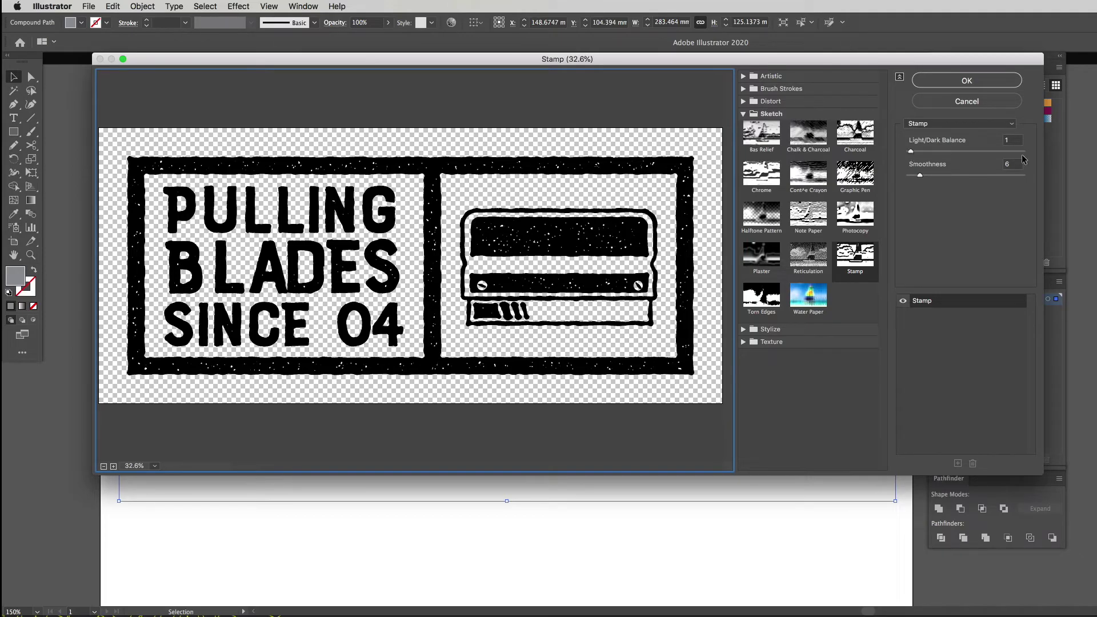
Set the Stamp Light/Dark Balance to 1 and Smoothness to 5, then apply it.
double_click(1012, 140)
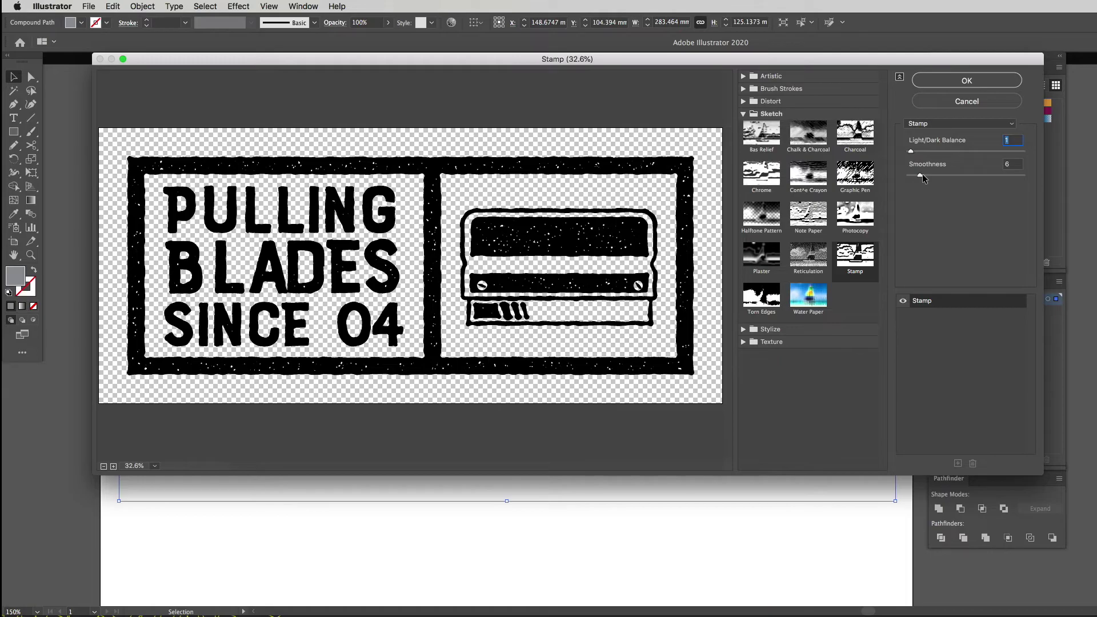
mouse_move(921, 175)
left_mouse_down()
mouse_move(1014, 174)
mouse_move(908, 175)
left_mouse_up()
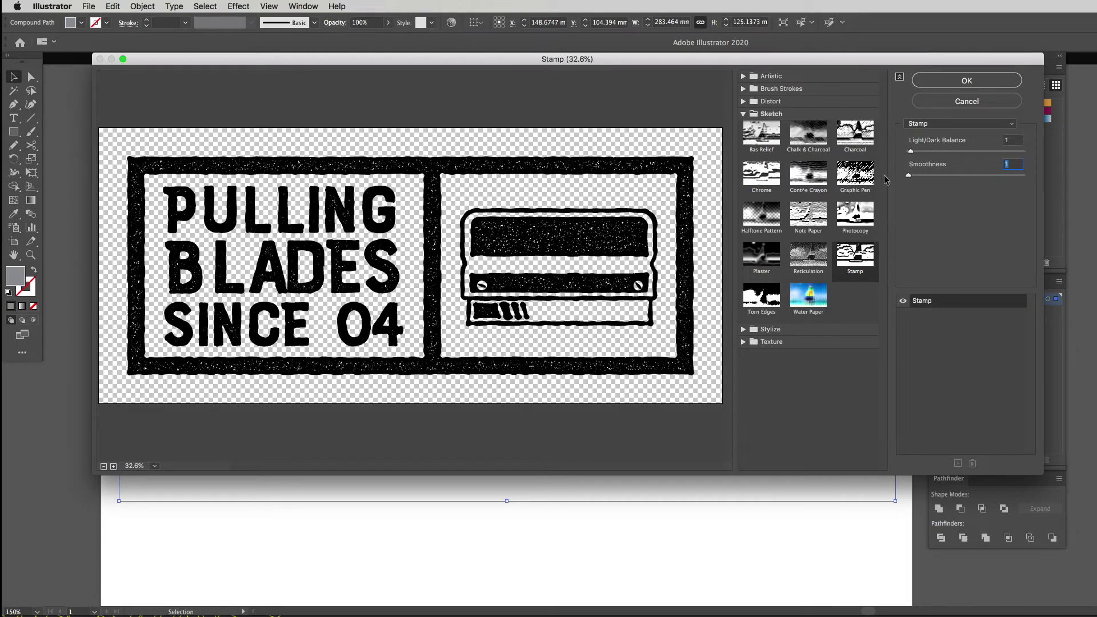
left_click_drag(908, 175, 920, 177)
left_click(954, 82)
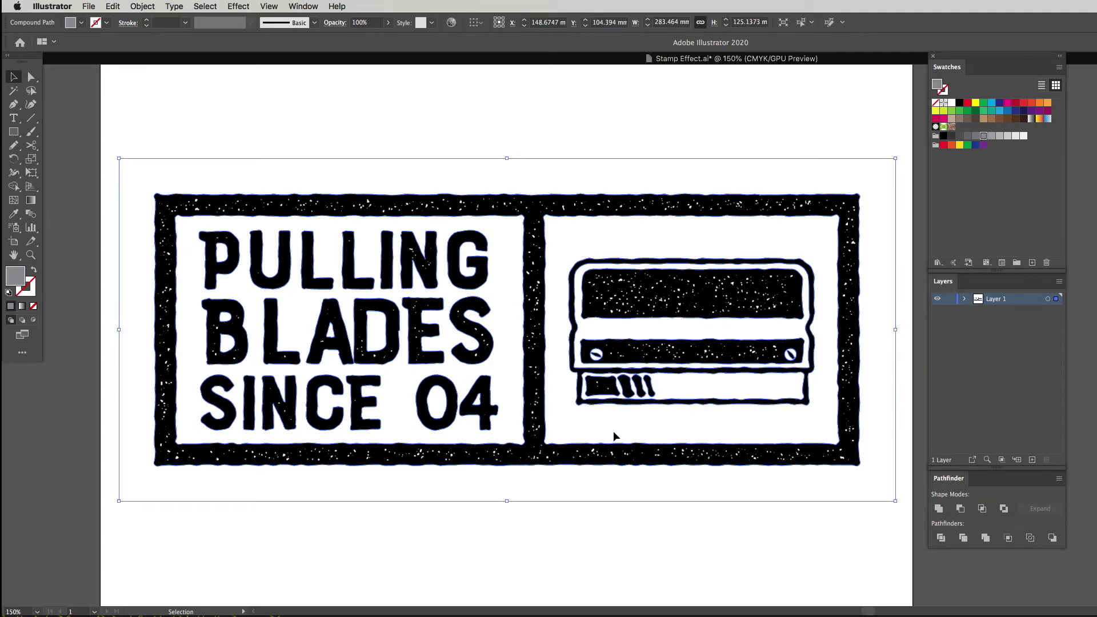
Marquee-select the speckled stamp and expand its appearance into one embedded 300 PPI image.
left_click(142, 6)
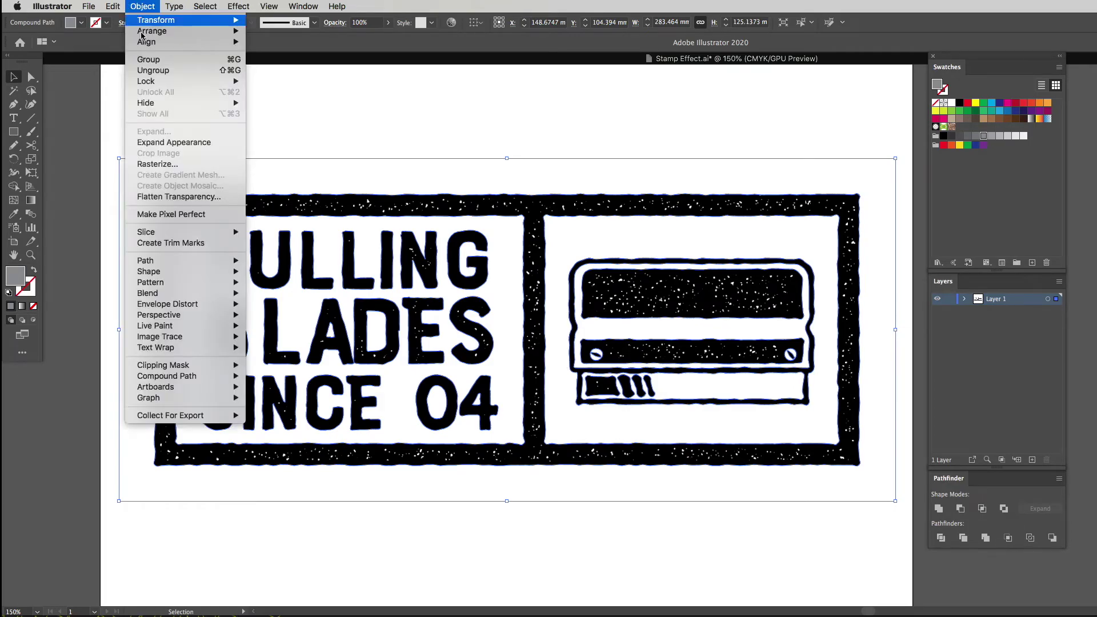
left_click(163, 143)
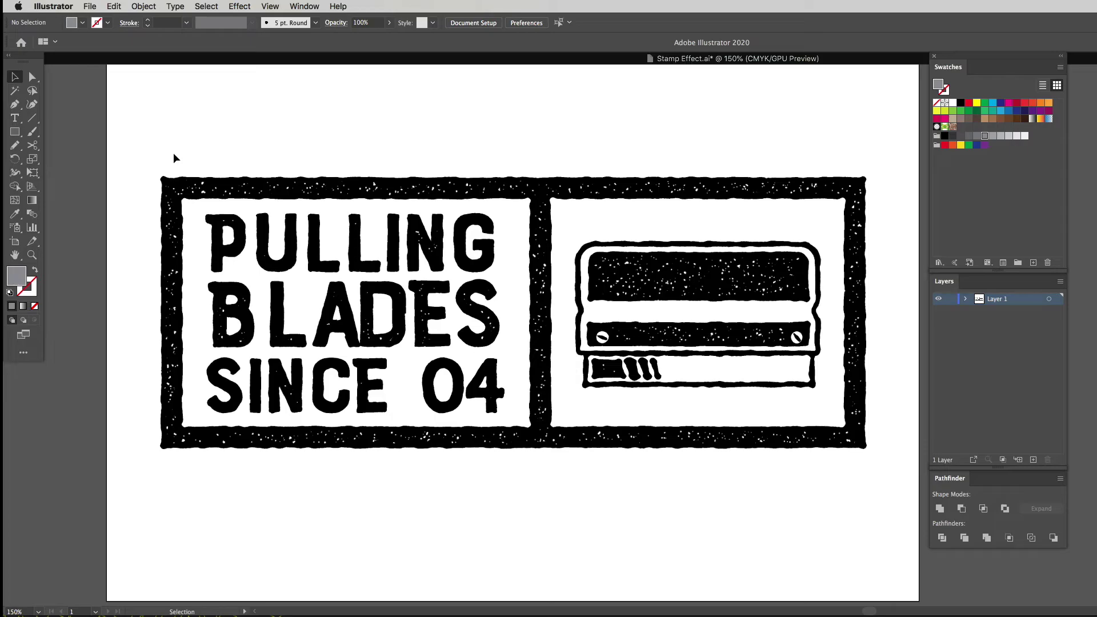
left_click_drag(121, 126, 895, 502)
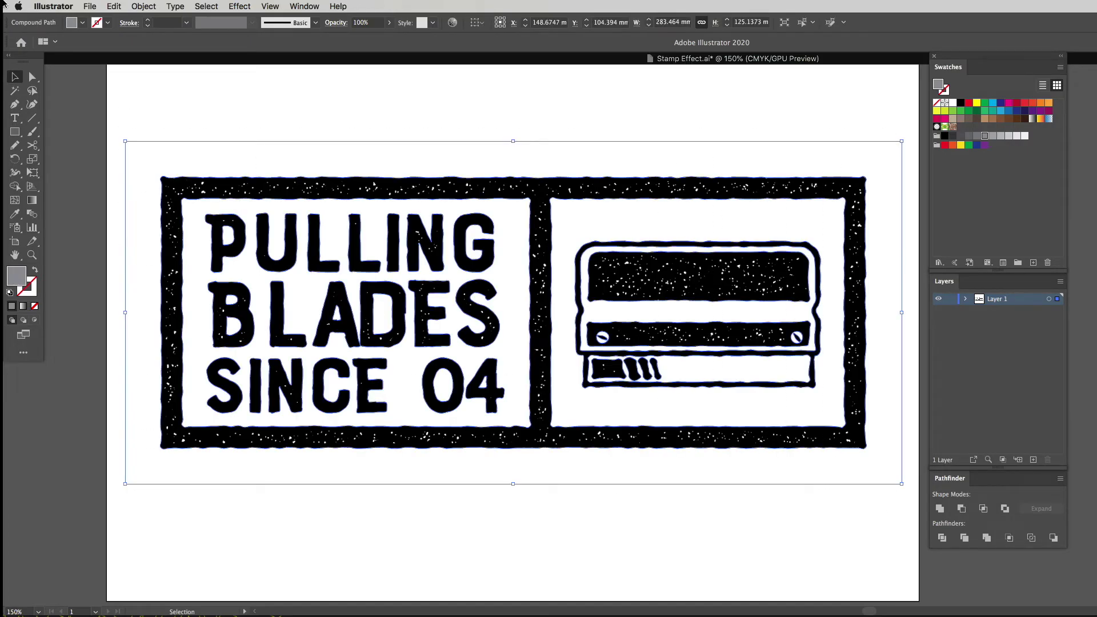
left_click(143, 6)
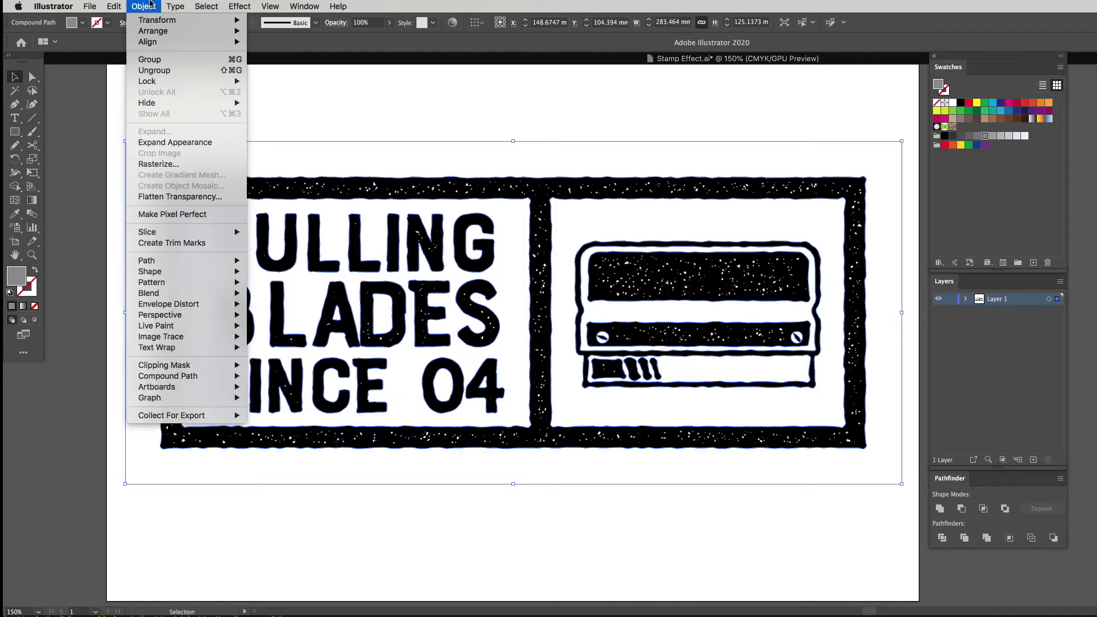
left_click(181, 142)
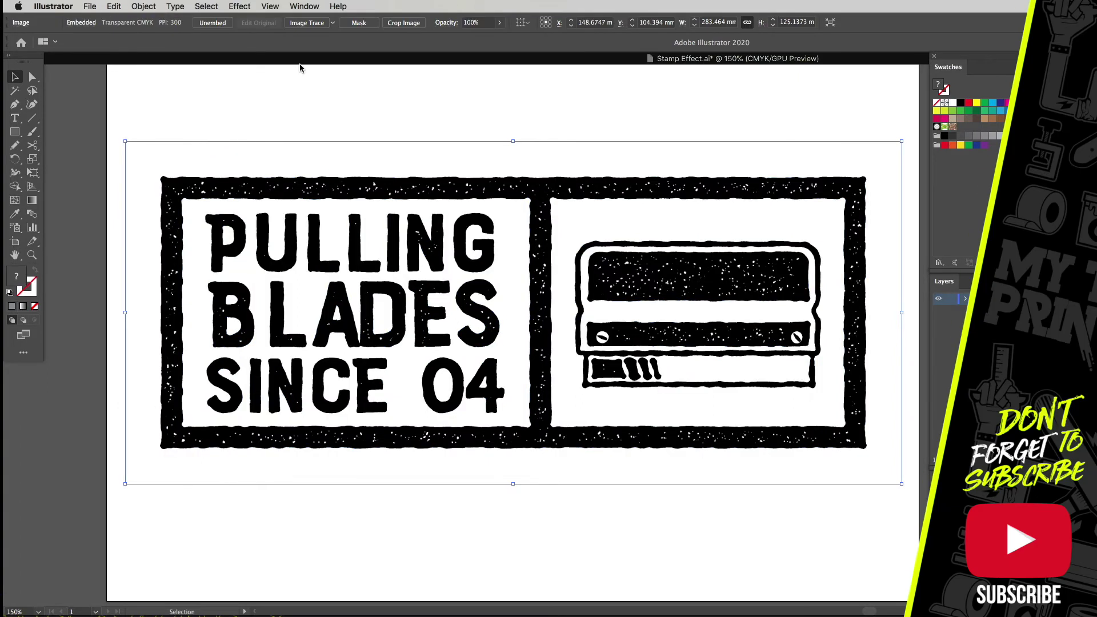
Bring up the Image Trace panel for the stamp image with live Preview enabled.
left_click(308, 5)
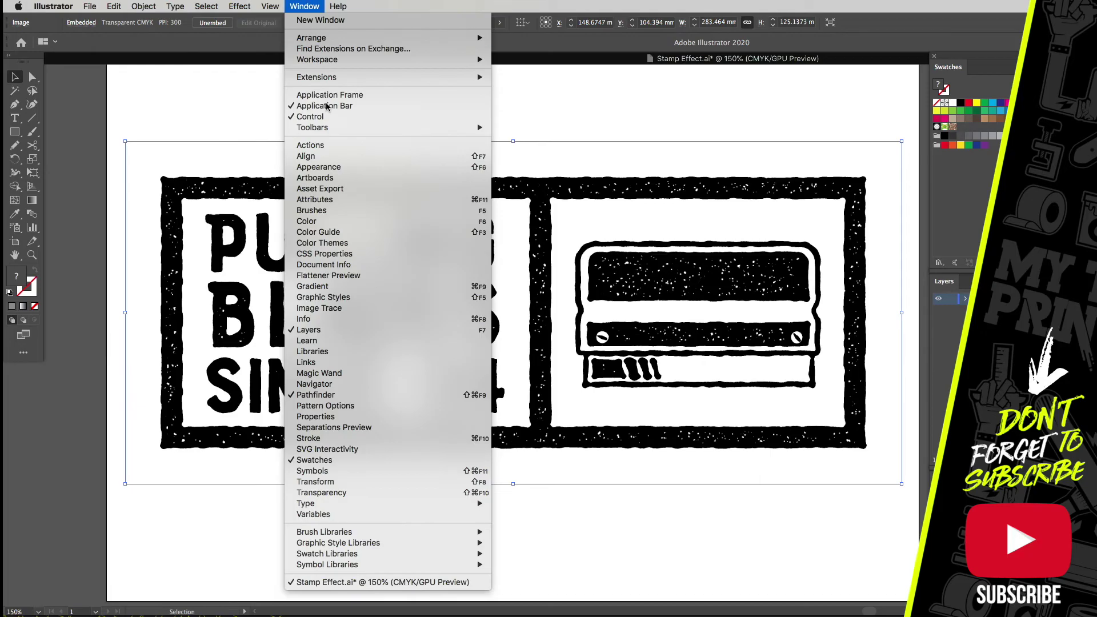
left_click(325, 308)
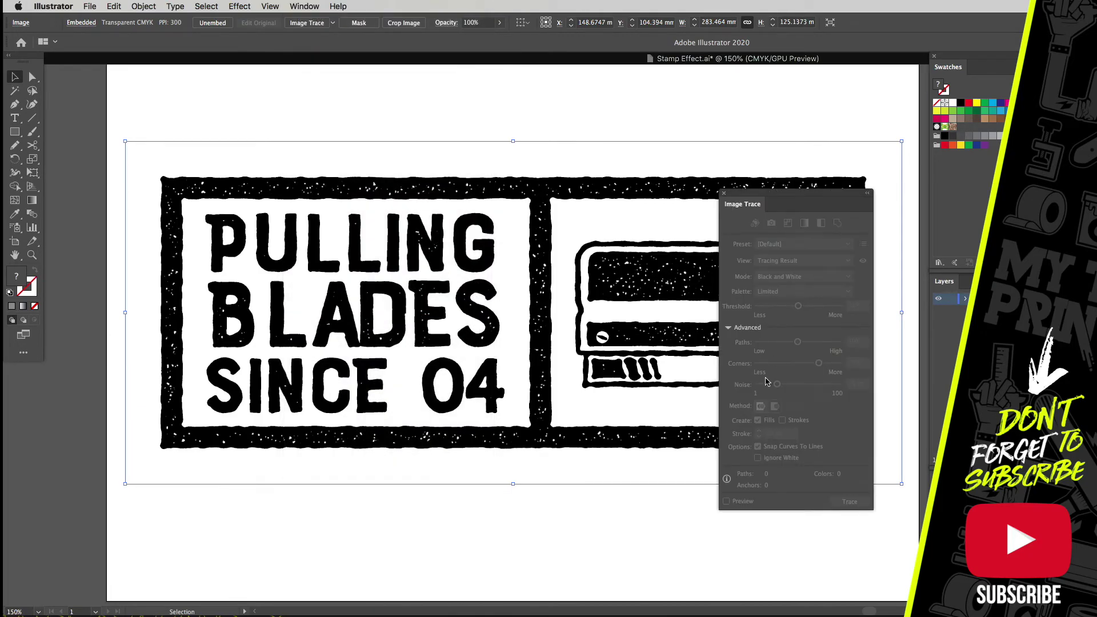
left_click(536, 119)
left_click(537, 261)
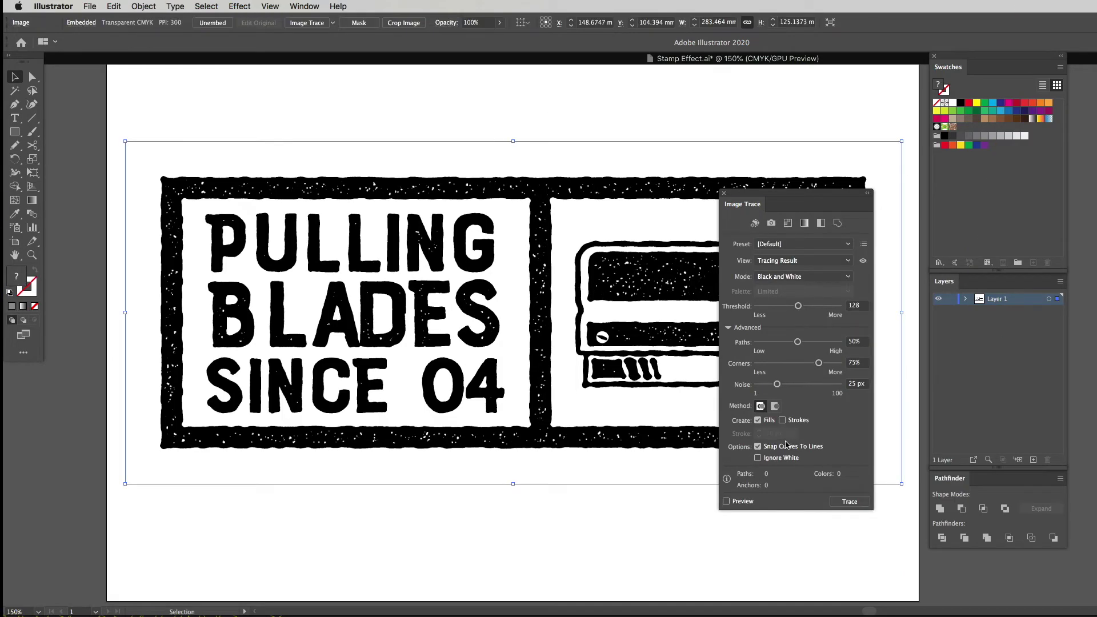
left_click(725, 503)
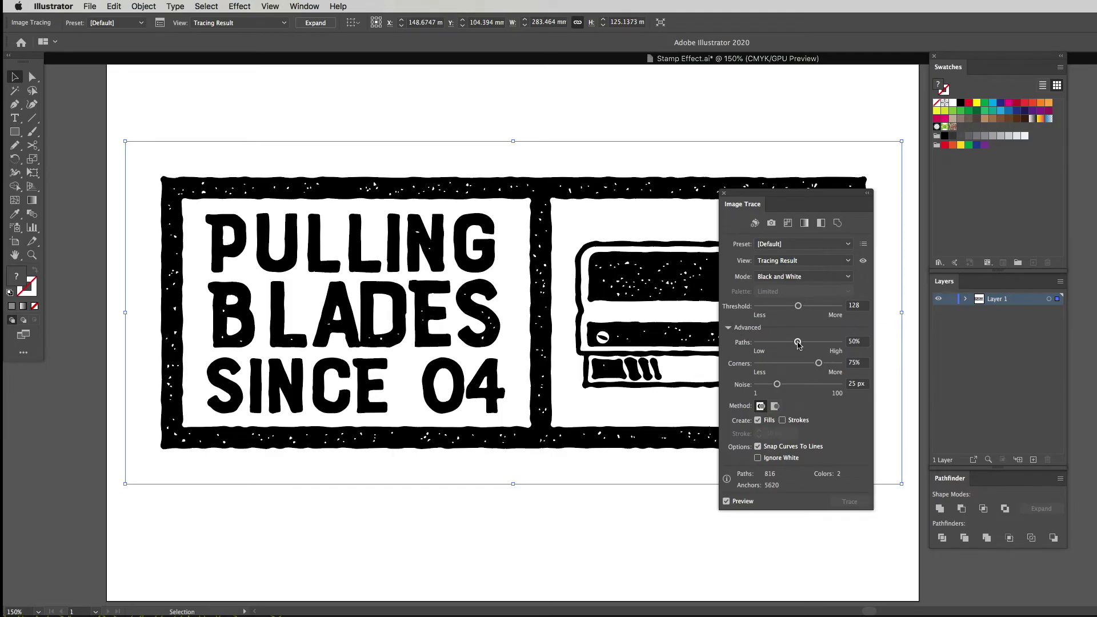
Trace in black and white with Paths and Corners at 100% and Noise at 1 px.
mouse_move(799, 344)
left_mouse_down()
mouse_move(843, 343)
mouse_move(826, 363)
mouse_move(850, 369)
left_mouse_up()
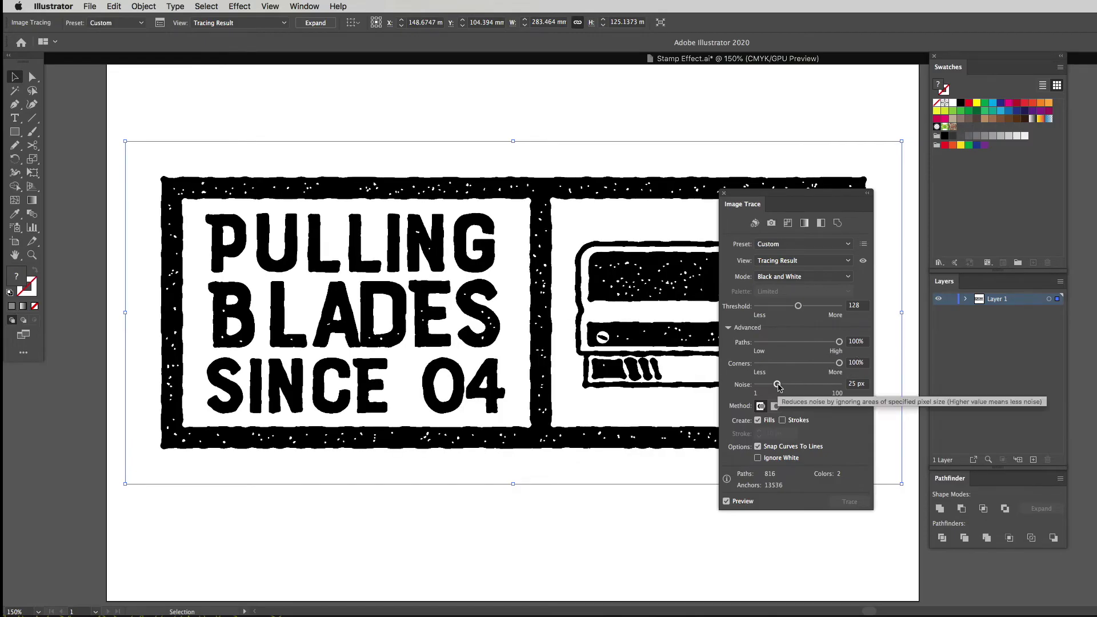
left_click_drag(777, 384, 757, 384)
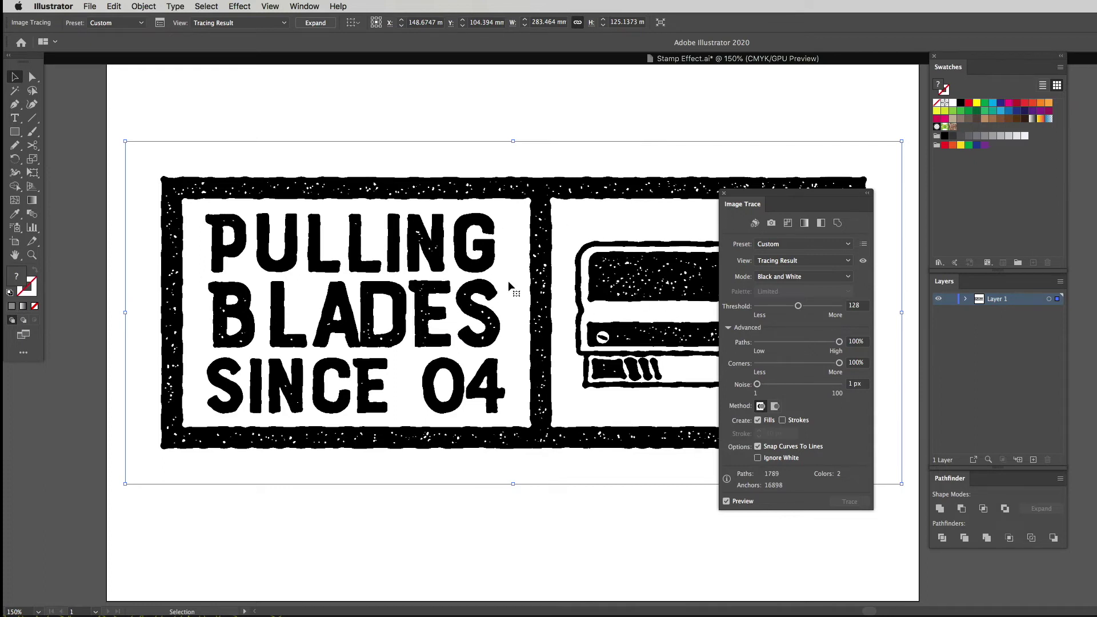
left_click(726, 502)
left_click(845, 503)
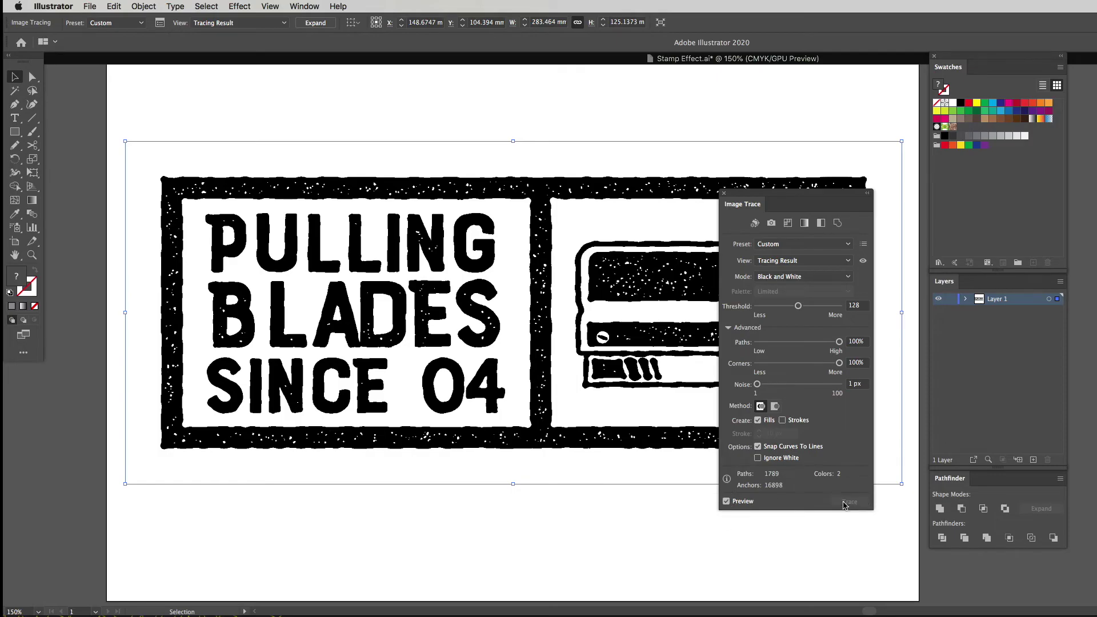
left_click(724, 195)
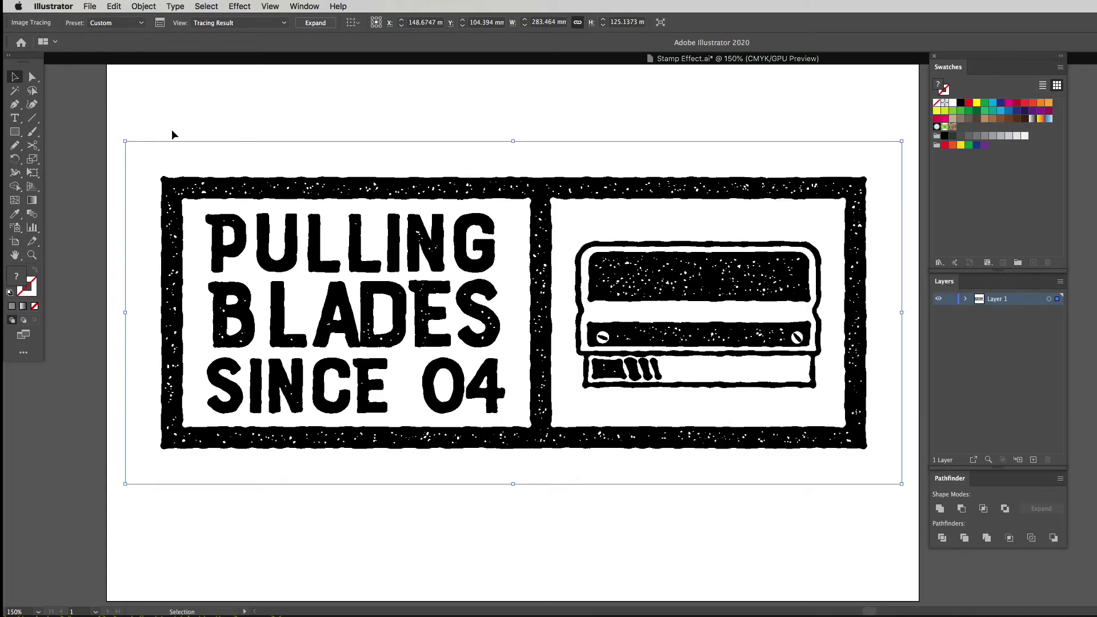
Expand the image trace into editable vector shapes.
left_click(144, 6)
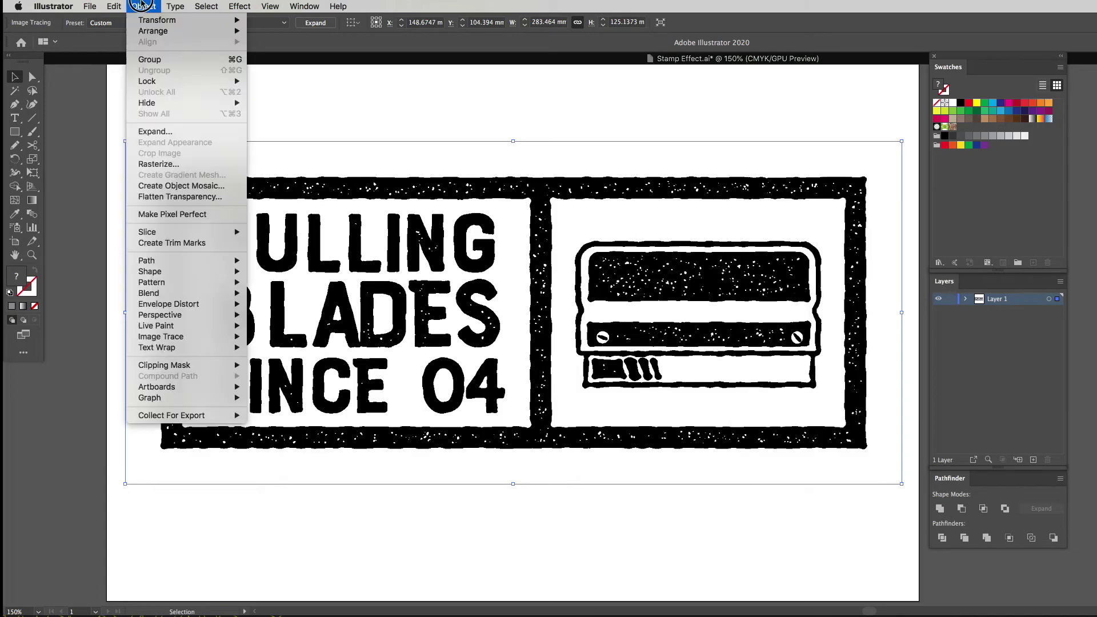
left_click(153, 135)
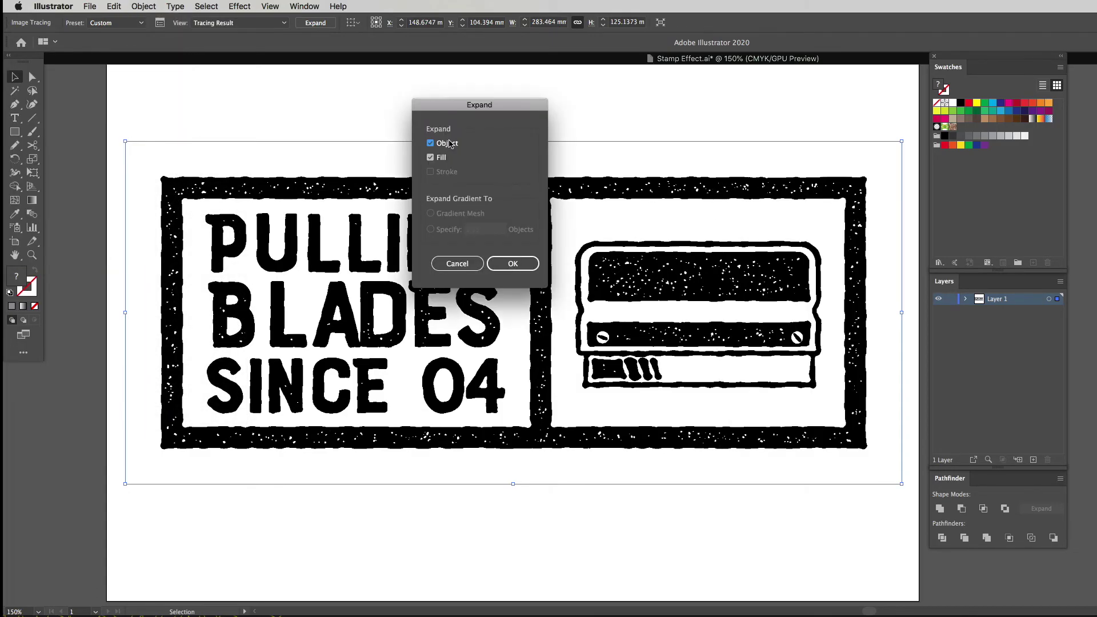
left_click(513, 264)
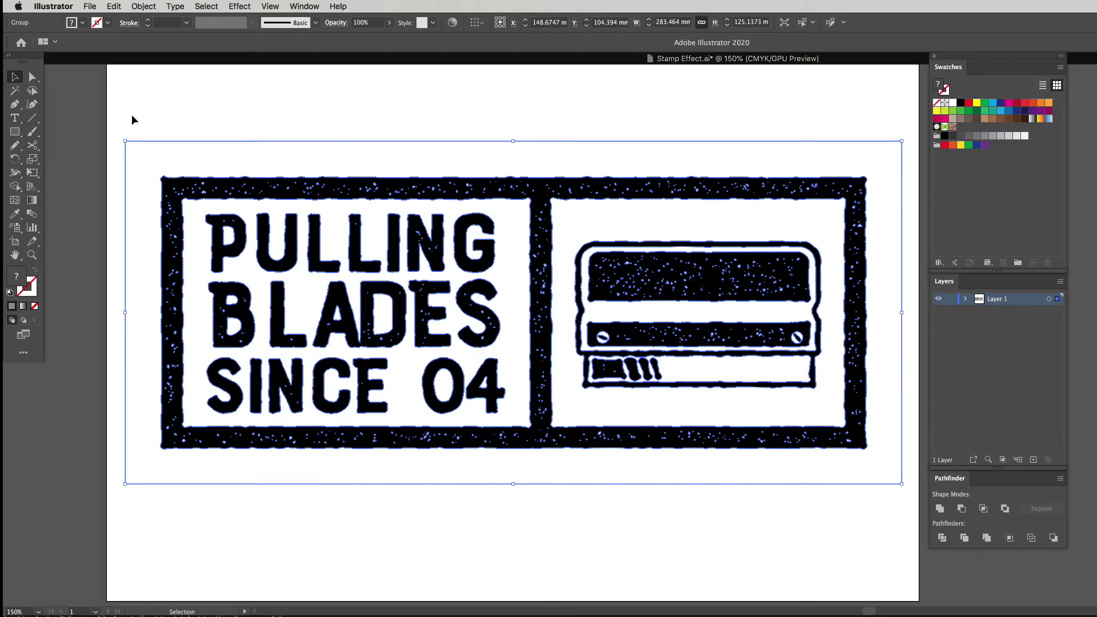
Select every white-filled shape via Select > Same > Fill Color and delete them.
left_click(32, 77)
left_click(291, 123)
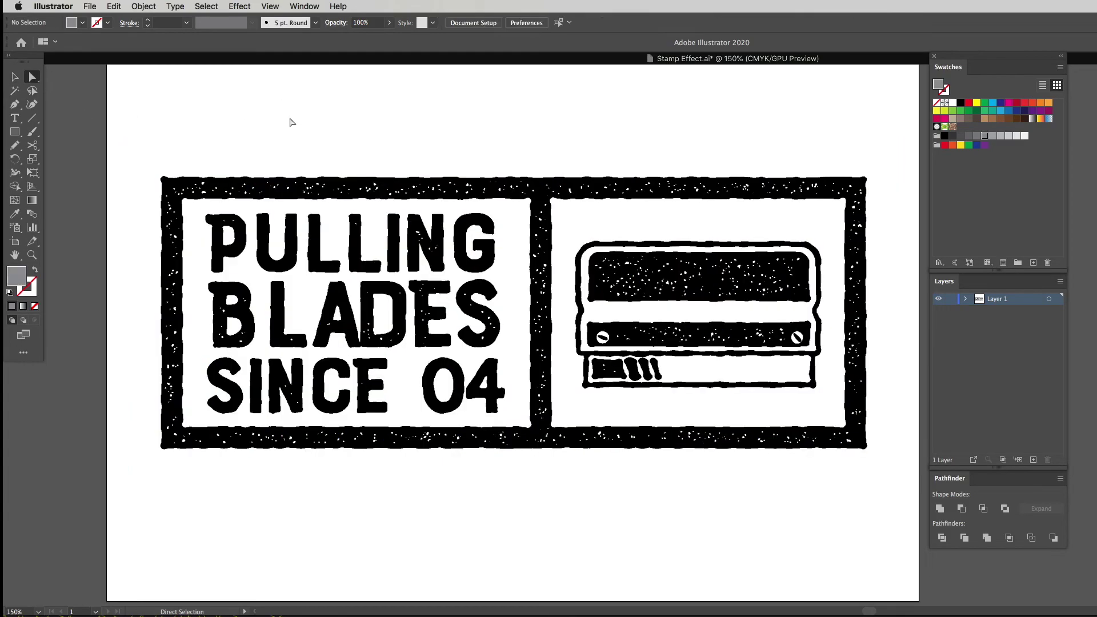
left_click(313, 160)
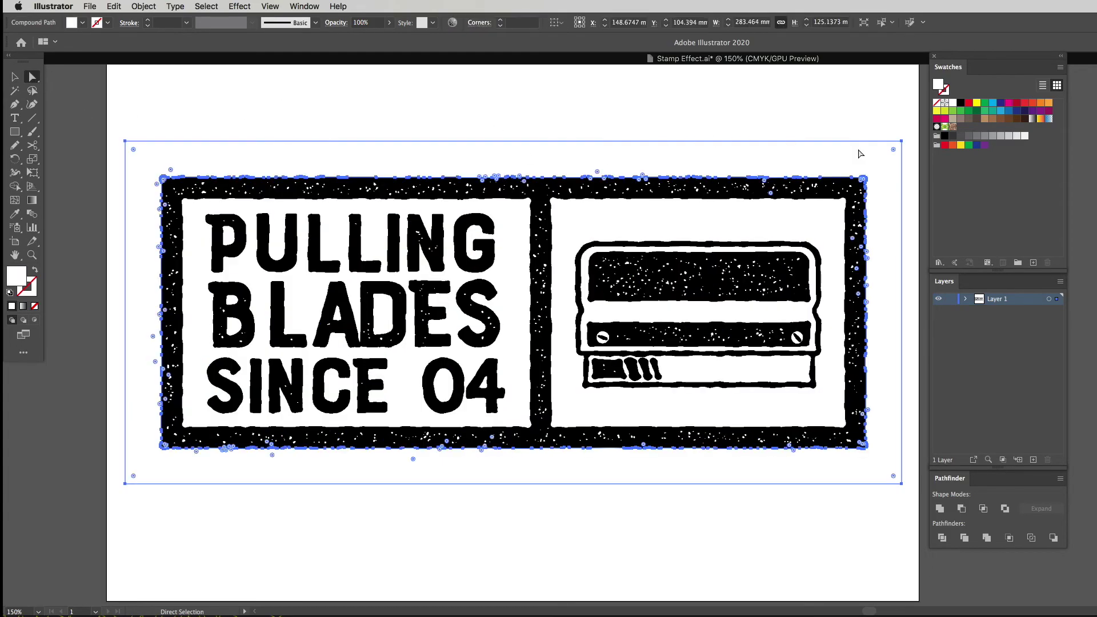
left_click(207, 7)
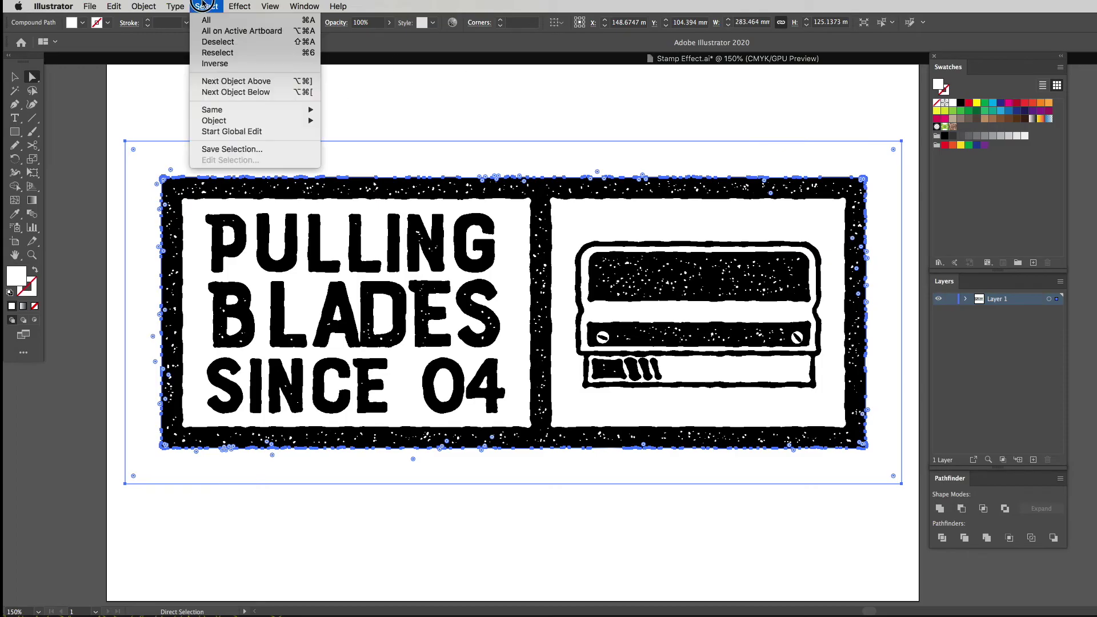
mouse_move(234, 109)
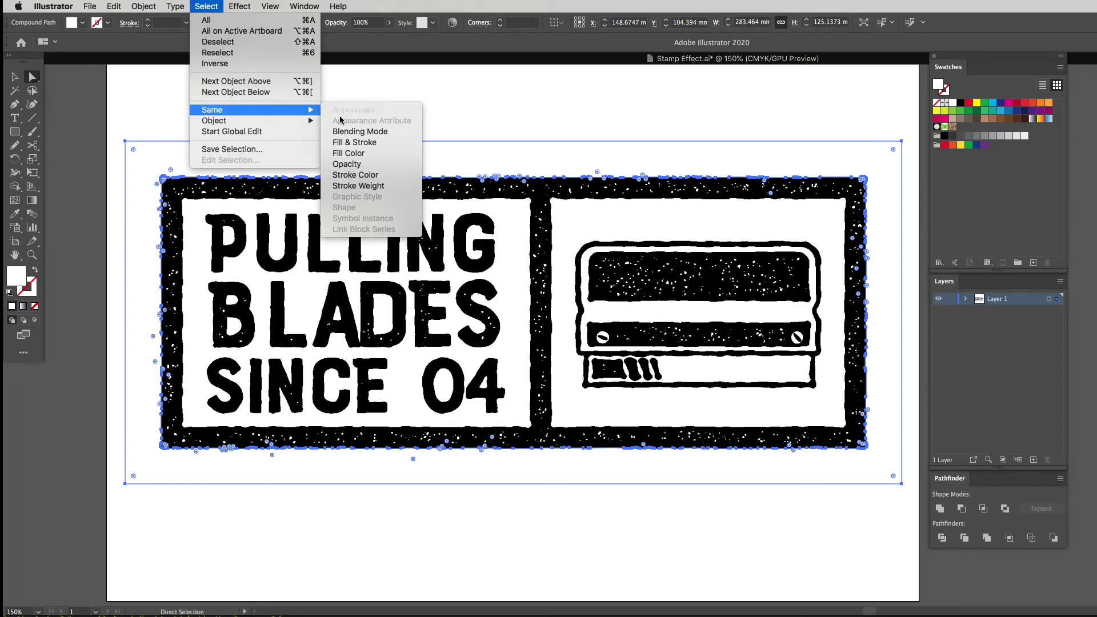
left_click(358, 153)
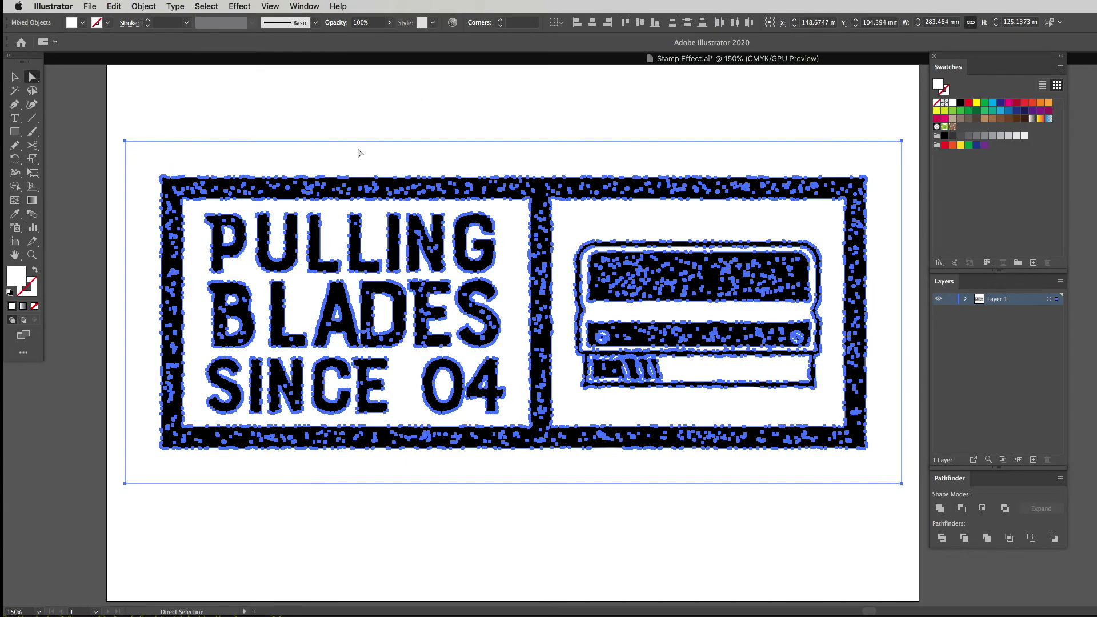
key("Delete")
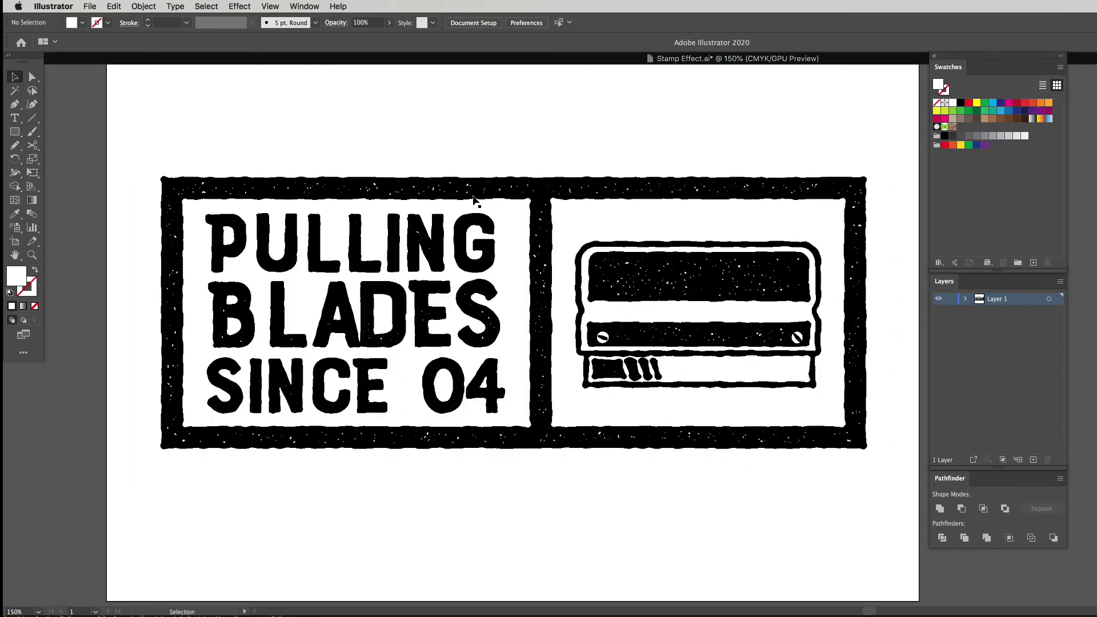
Drag the stamp group off the artboard to check its transparency, then back.
scroll(694, 372, "down", 2)
left_click(804, 260)
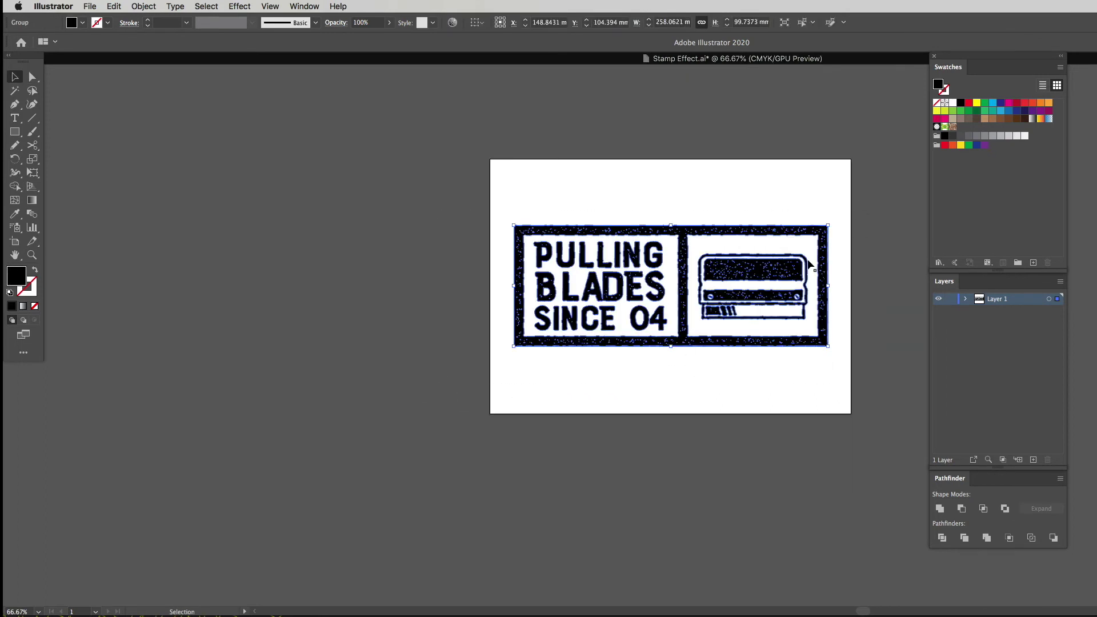
left_click_drag(804, 260, 459, 274)
scroll(509, 306, "up", 5)
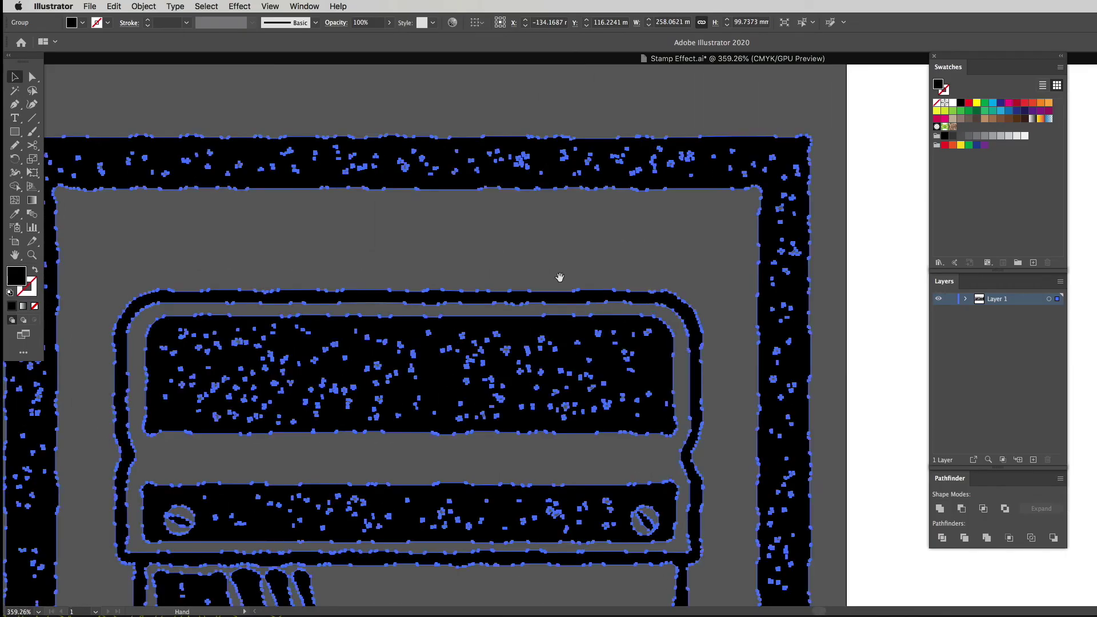
left_click(552, 288)
scroll(563, 386, "down", 5)
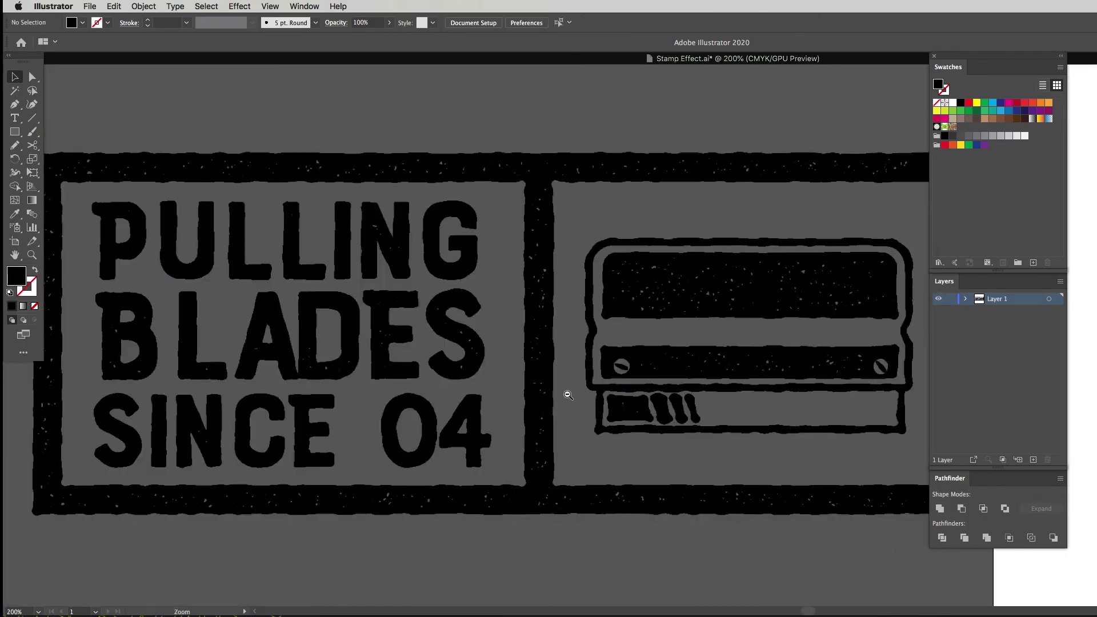
left_click_drag(513, 290, 833, 277)
Rotate the stamp with the Rotate tool to a slight tilt.
scroll(525, 318, "right", 5)
key("r")
left_click_drag(634, 355, 636, 343)
key("v")
left_click(635, 341)
scroll(594, 548, "up", 5)
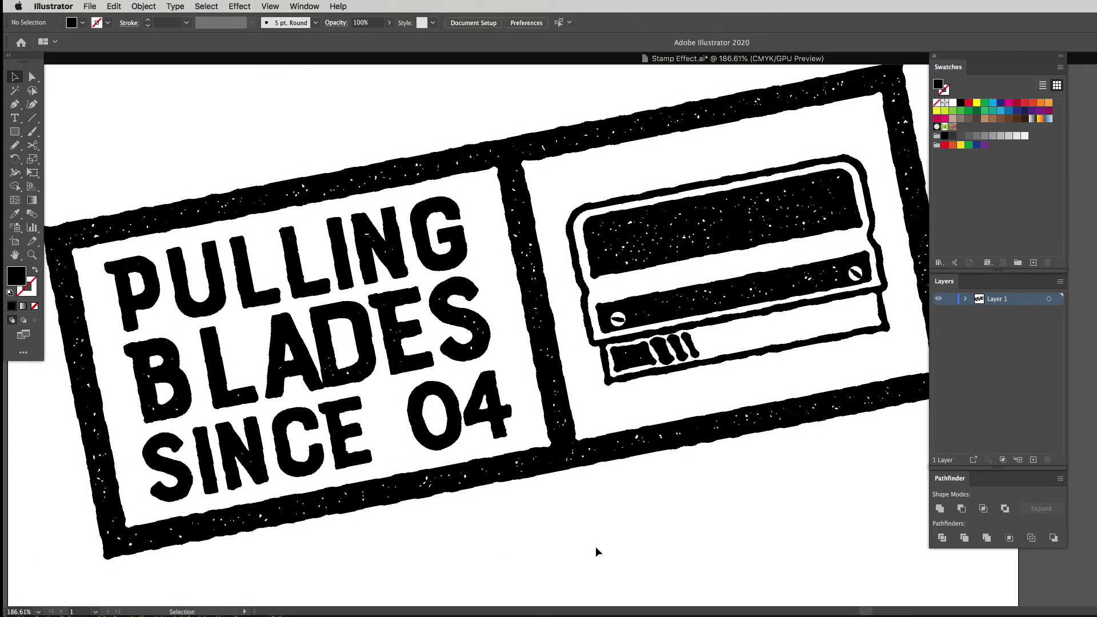